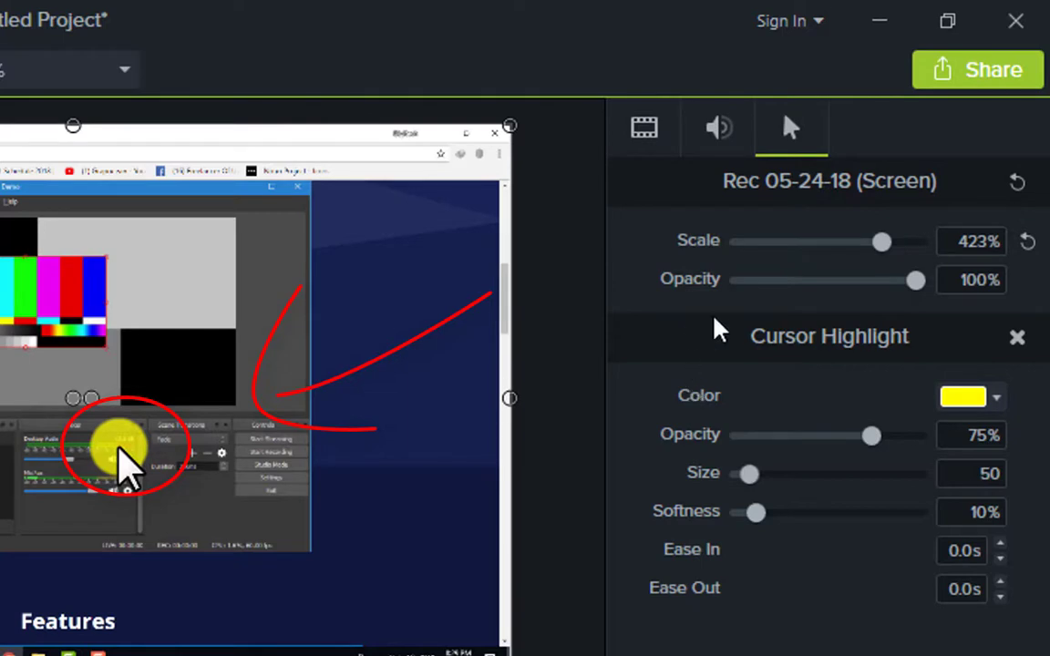
Step: Try a cursor opacity of 78%, restore it to 100%, and raise the recording's cursor scale to 500%
drag(907, 288, 875, 281)
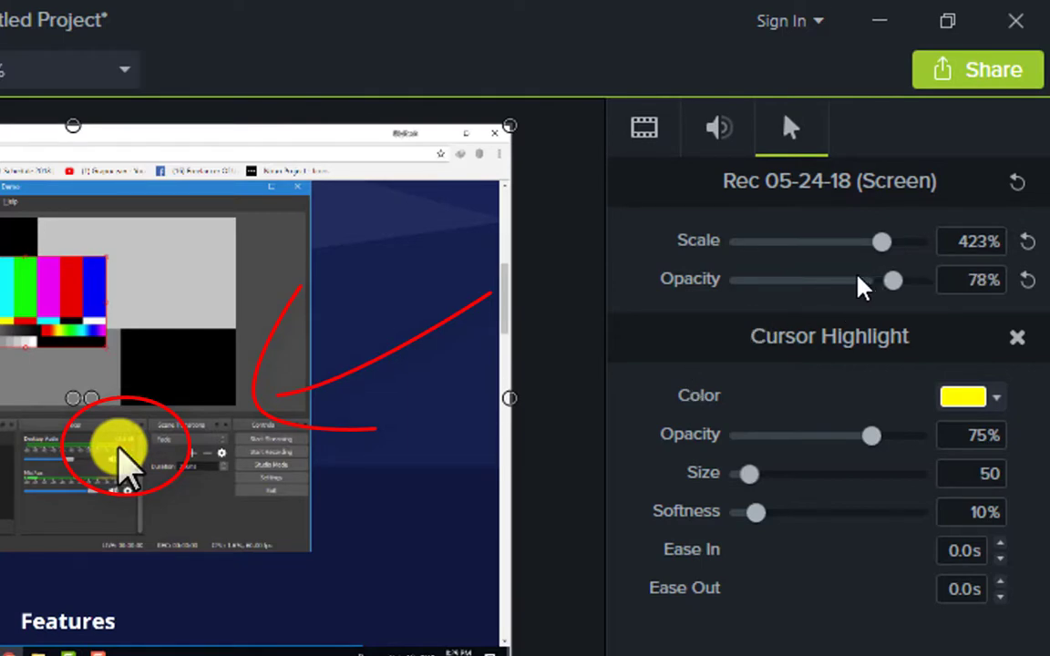
drag(784, 288, 922, 283)
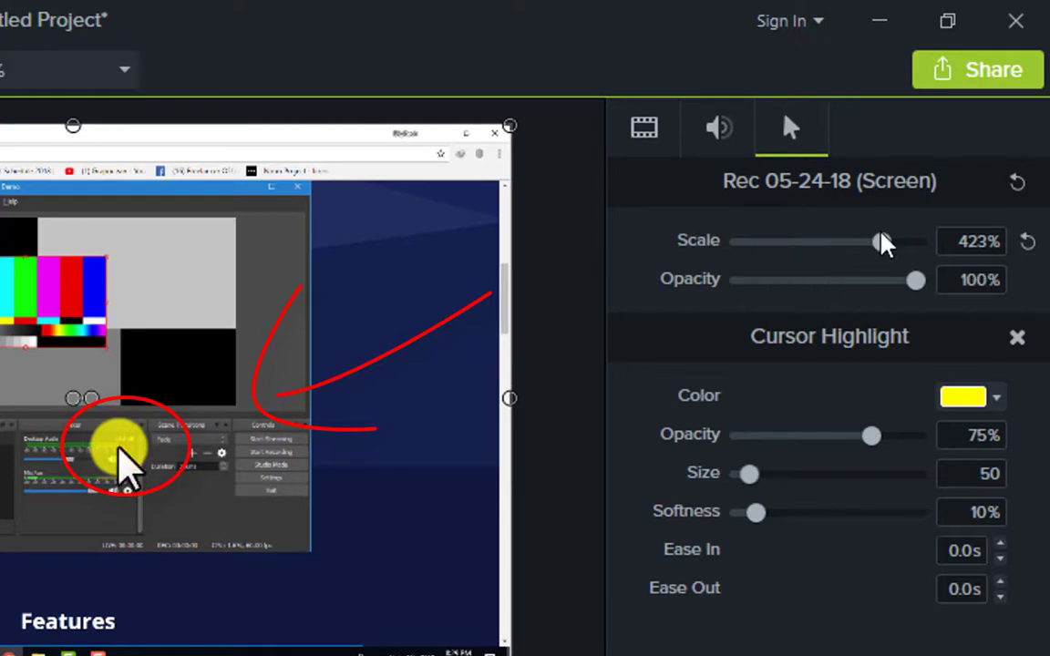
drag(881, 241, 1028, 258)
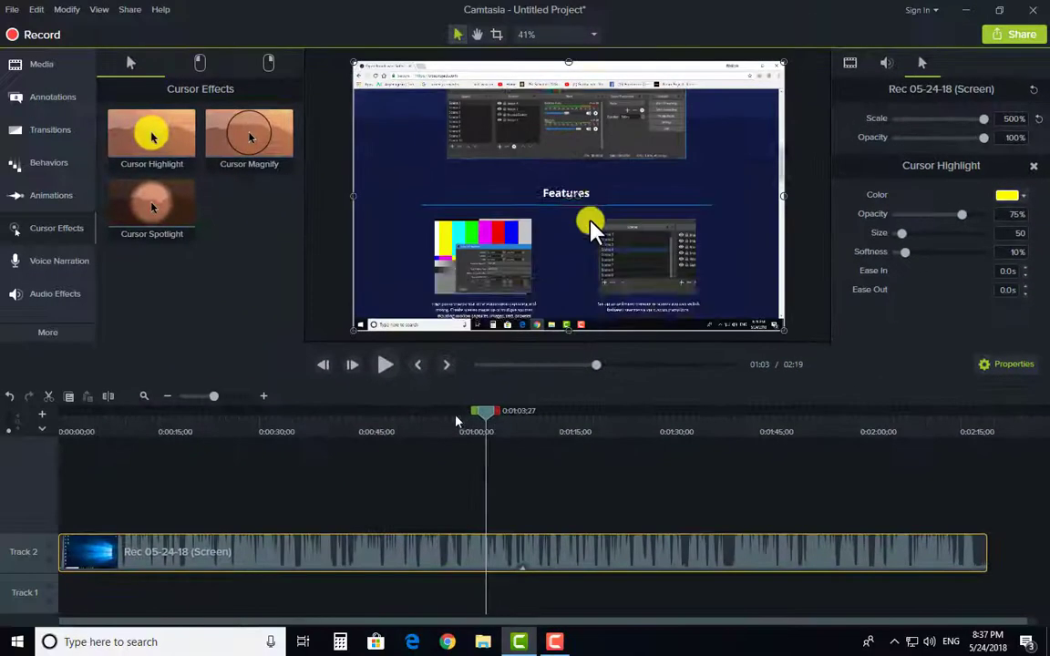
drag(457, 421, 231, 421)
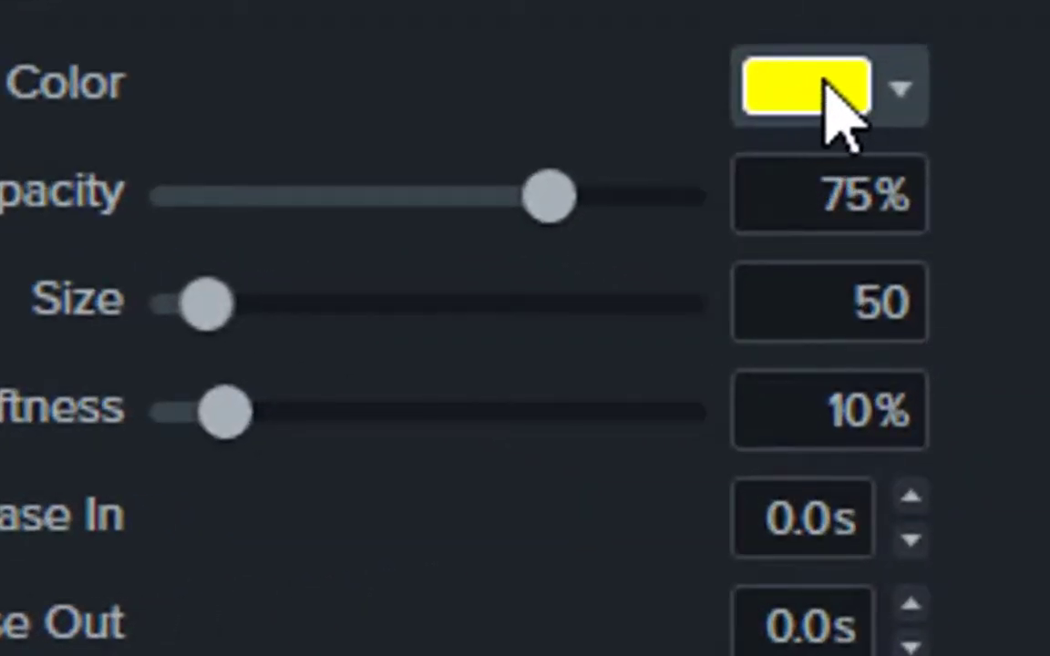
Step: Change the Cursor Highlight color to pure red, #FF0000
click(809, 80)
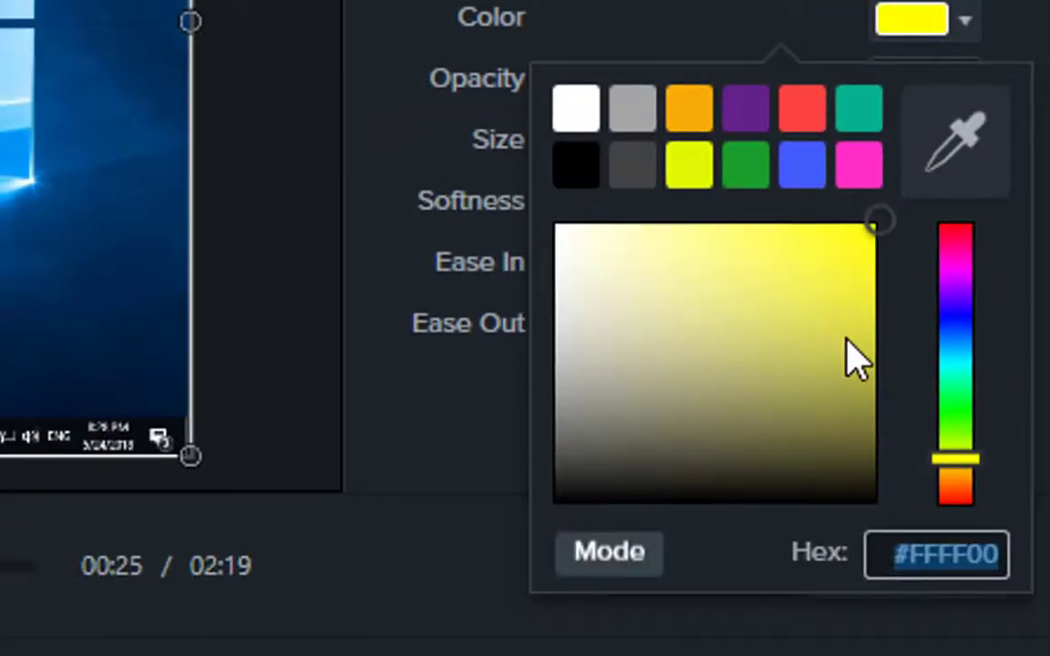
click(834, 302)
drag(858, 272, 634, 273)
drag(955, 307, 955, 355)
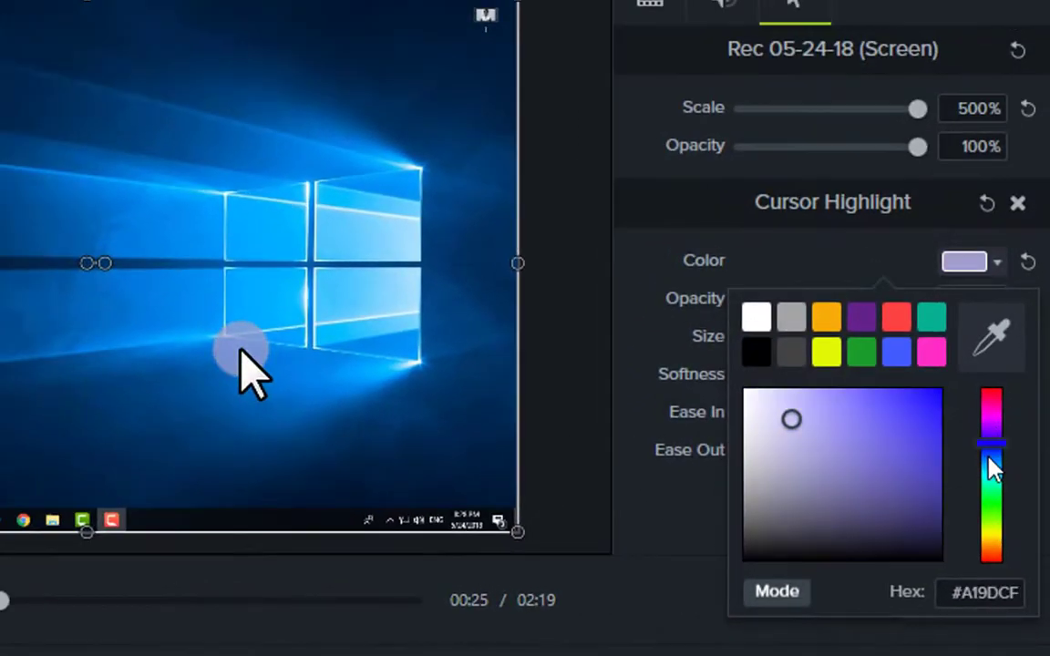
mouse_move(992, 537)
mouse_down()
mouse_move(997, 519)
mouse_move(993, 629)
mouse_up()
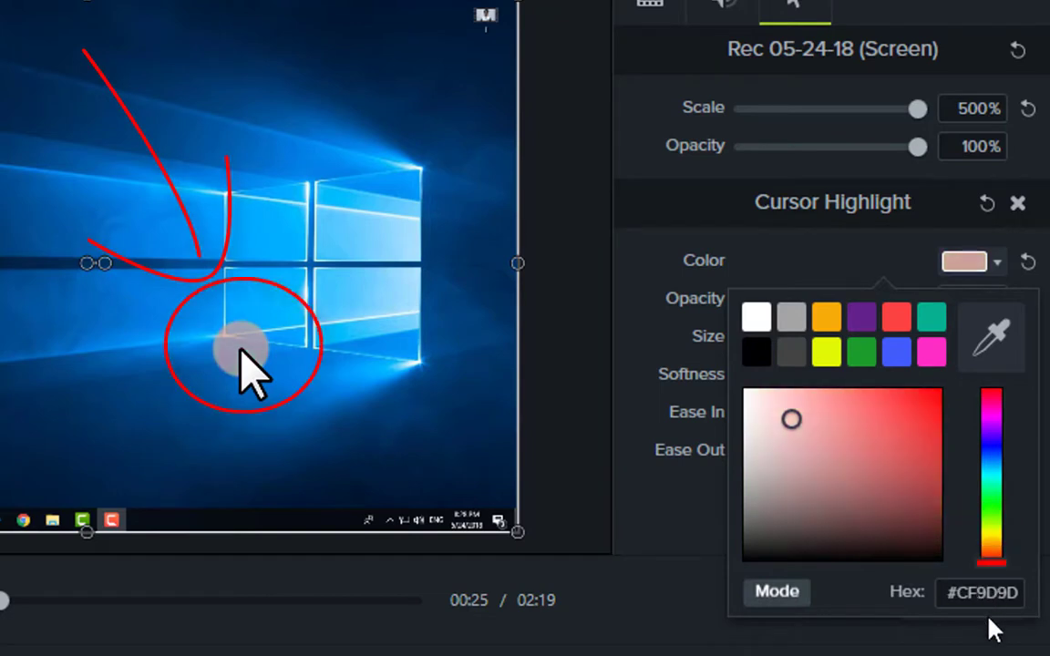
drag(923, 431, 1012, 330)
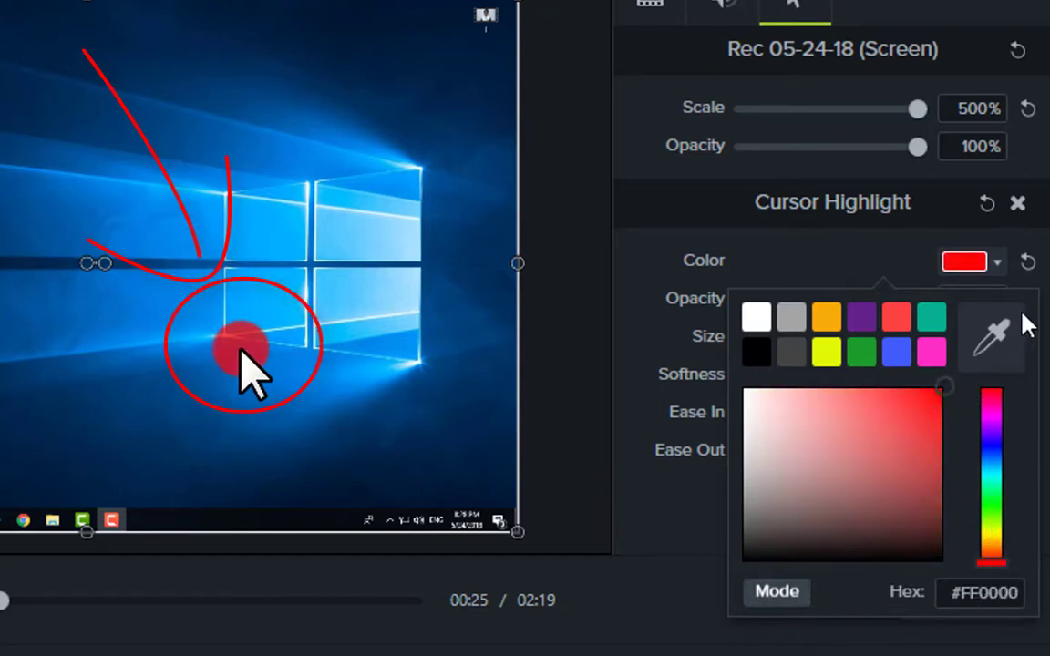
Step: Try green and blue hues for the Cursor Highlight, settle on magenta, and preview it along the timeline
click(992, 504)
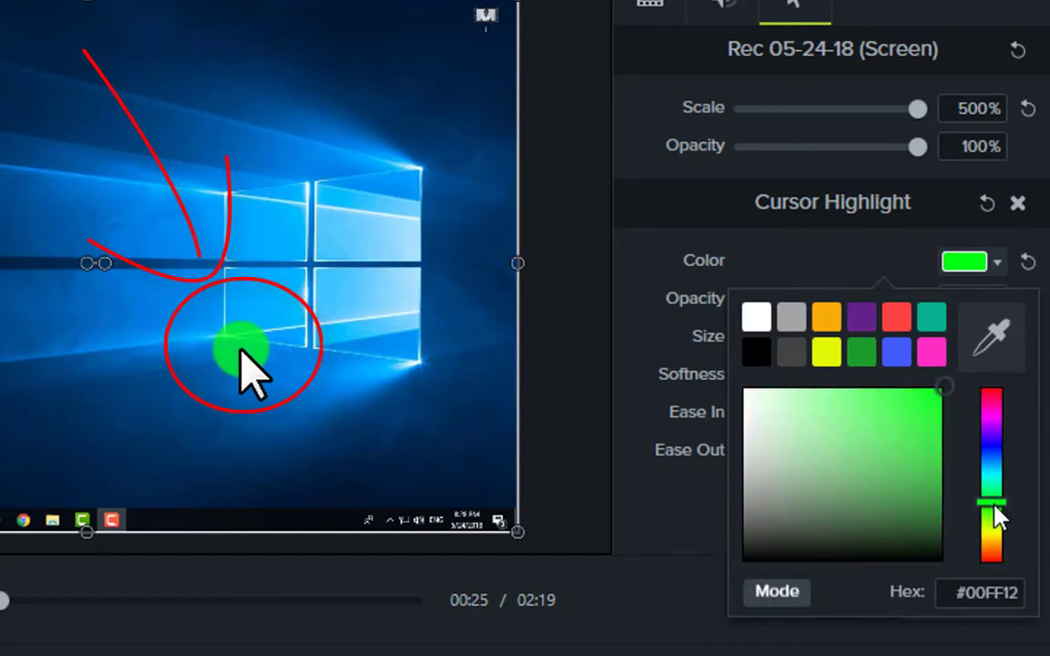
click(992, 452)
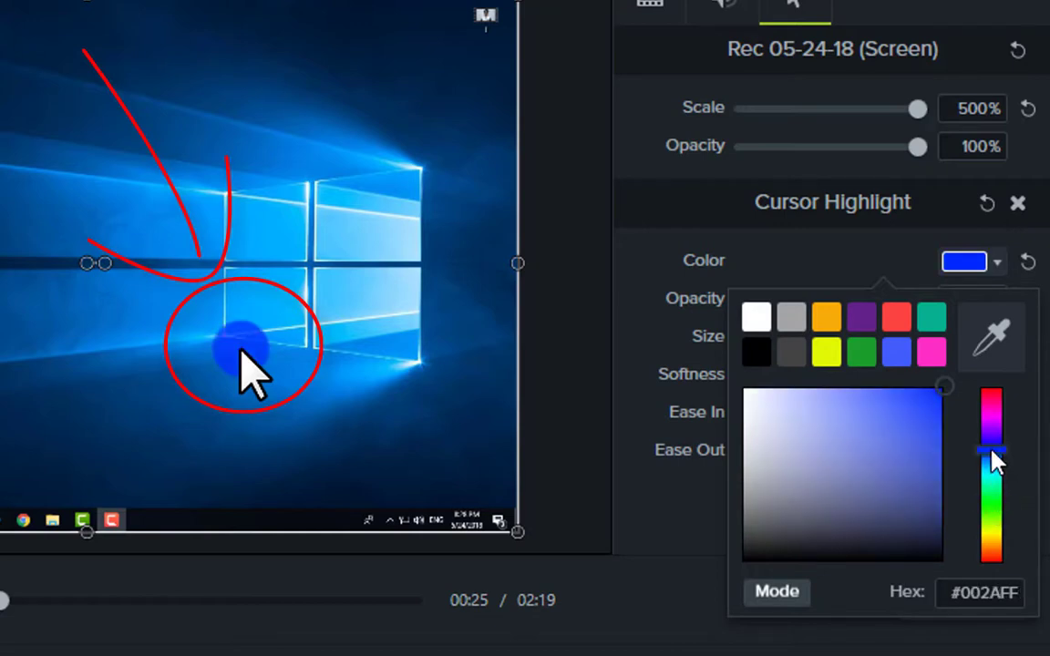
drag(990, 460, 993, 440)
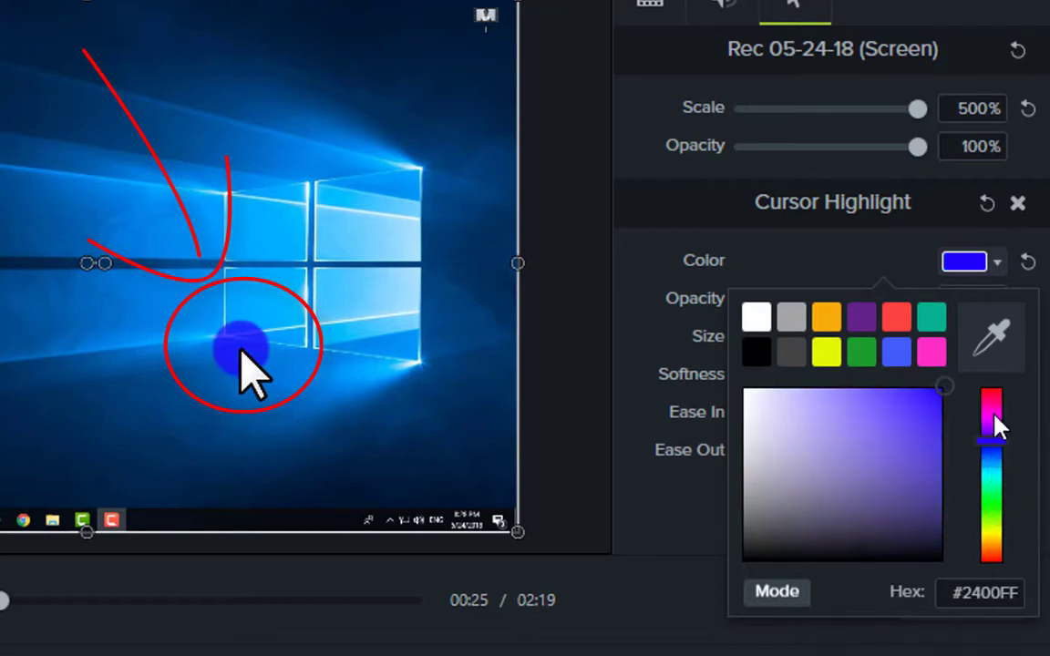
click(993, 416)
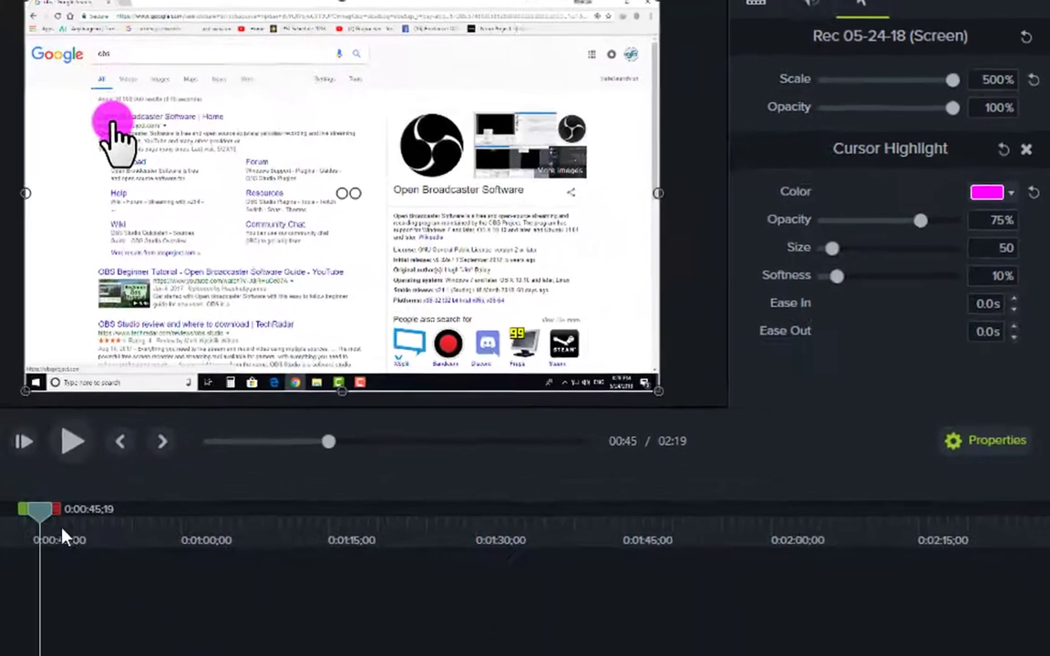
drag(61, 534, 0, 524)
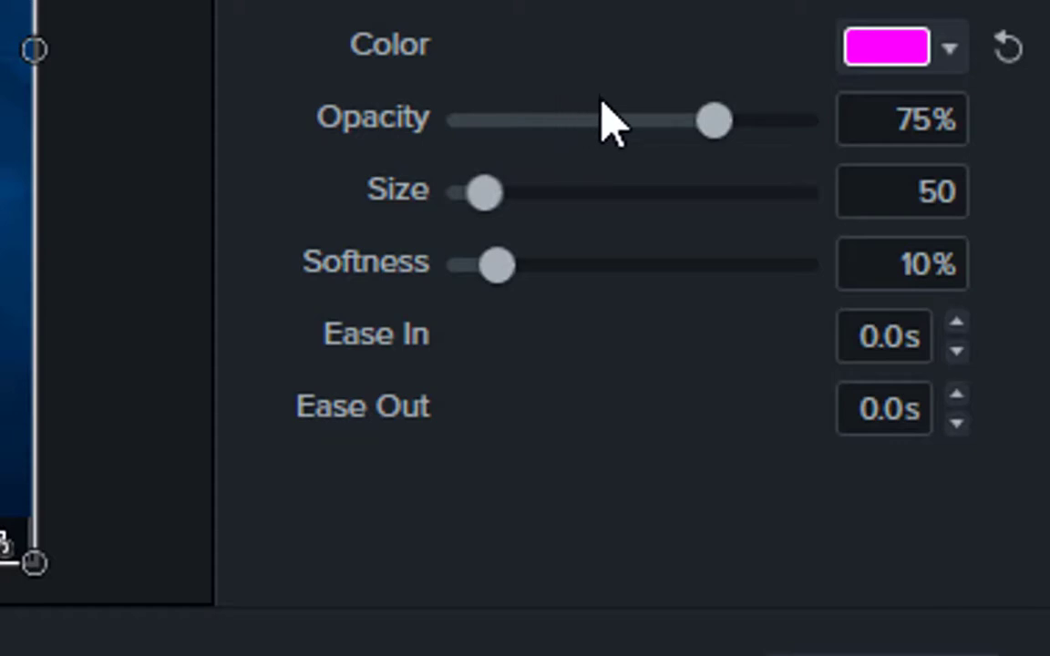
Step: Try Cursor Highlight opacities of 68%, 100% and 76%, and set it to 75%
click(692, 137)
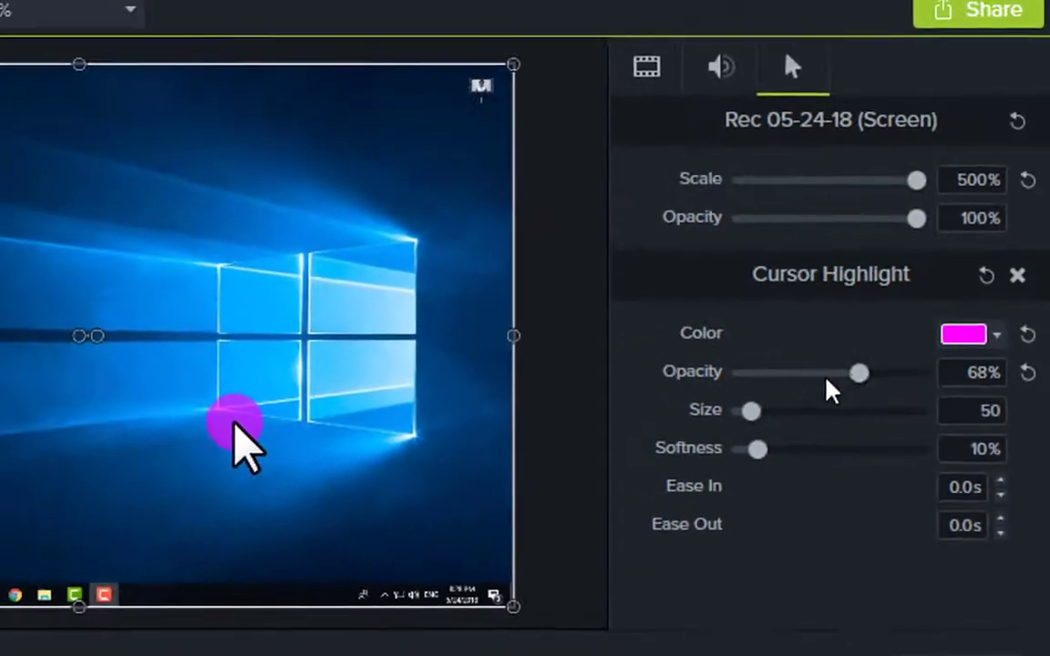
mouse_move(862, 388)
mouse_down()
mouse_move(699, 385)
mouse_move(918, 387)
mouse_up()
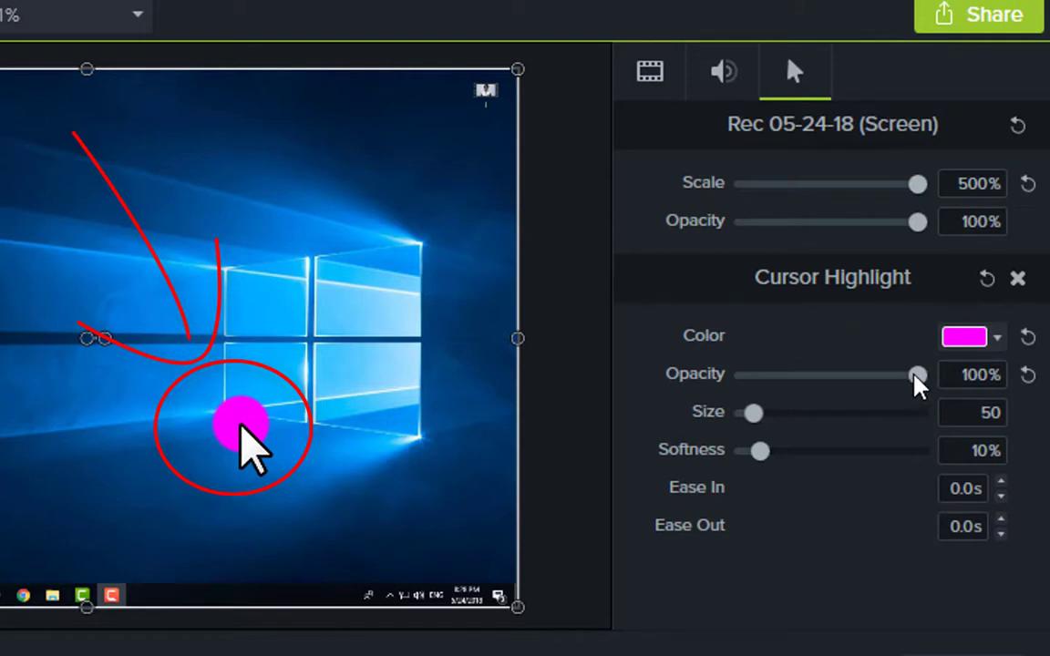
mouse_move(916, 382)
mouse_down()
mouse_move(785, 393)
mouse_move(873, 399)
mouse_up()
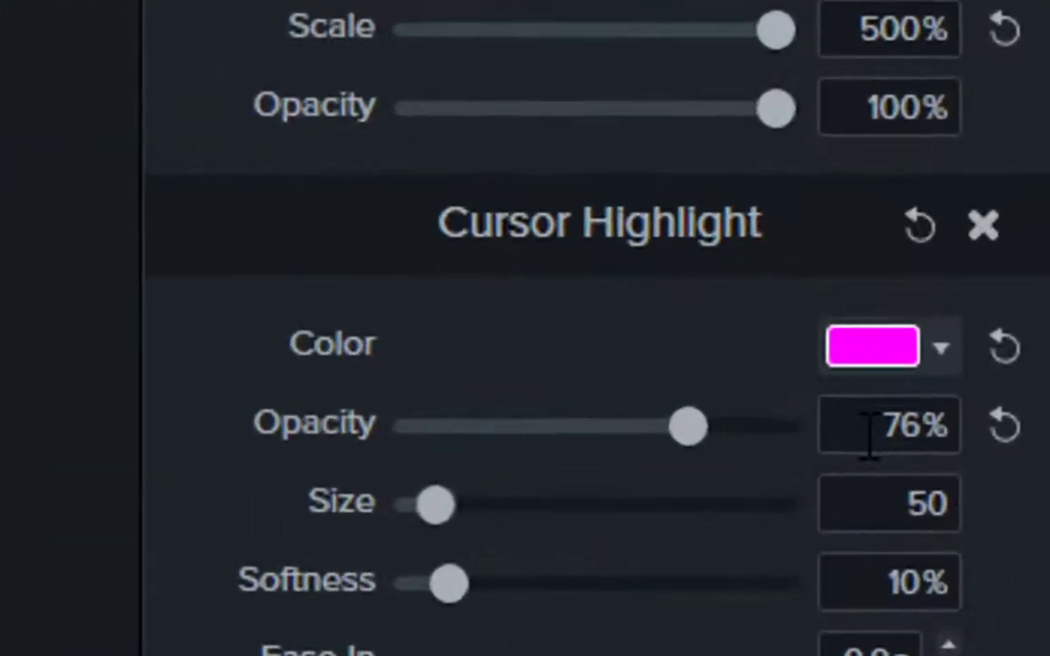
click(962, 381)
text(7)
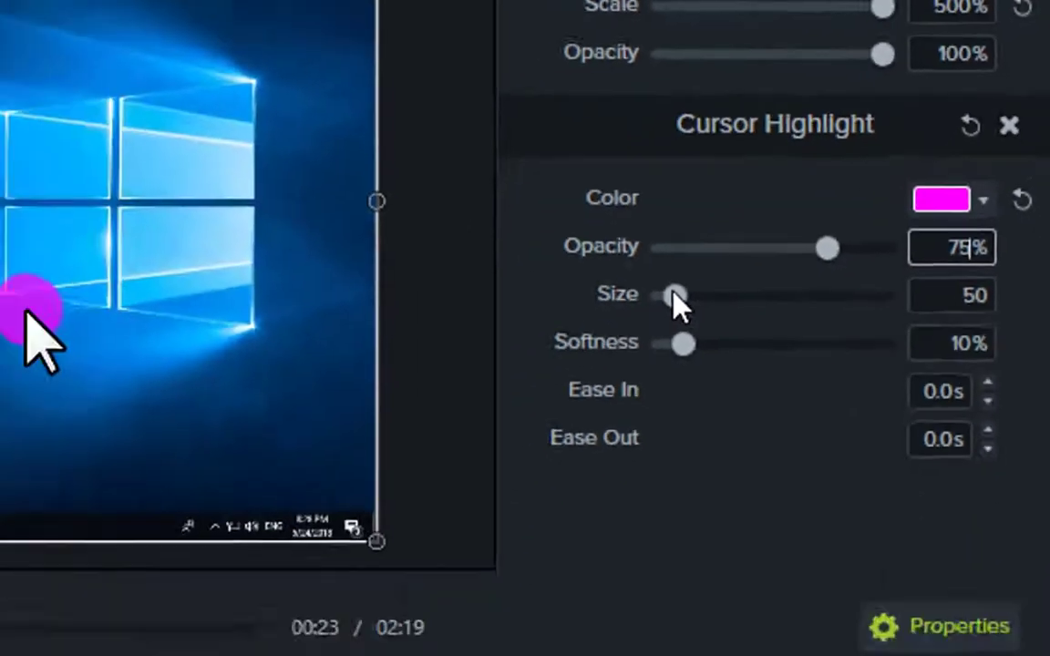
Step: Set the Cursor Highlight size to 157 and its softness to 39%
drag(417, 499, 749, 242)
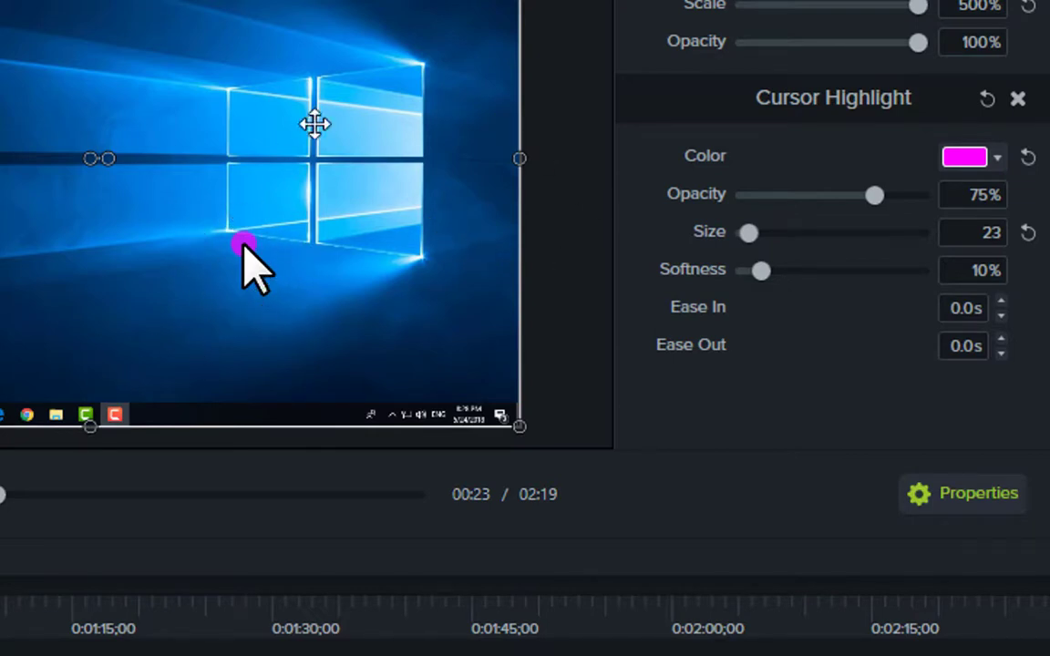
mouse_move(754, 234)
mouse_down()
mouse_move(791, 234)
mouse_move(755, 234)
mouse_up()
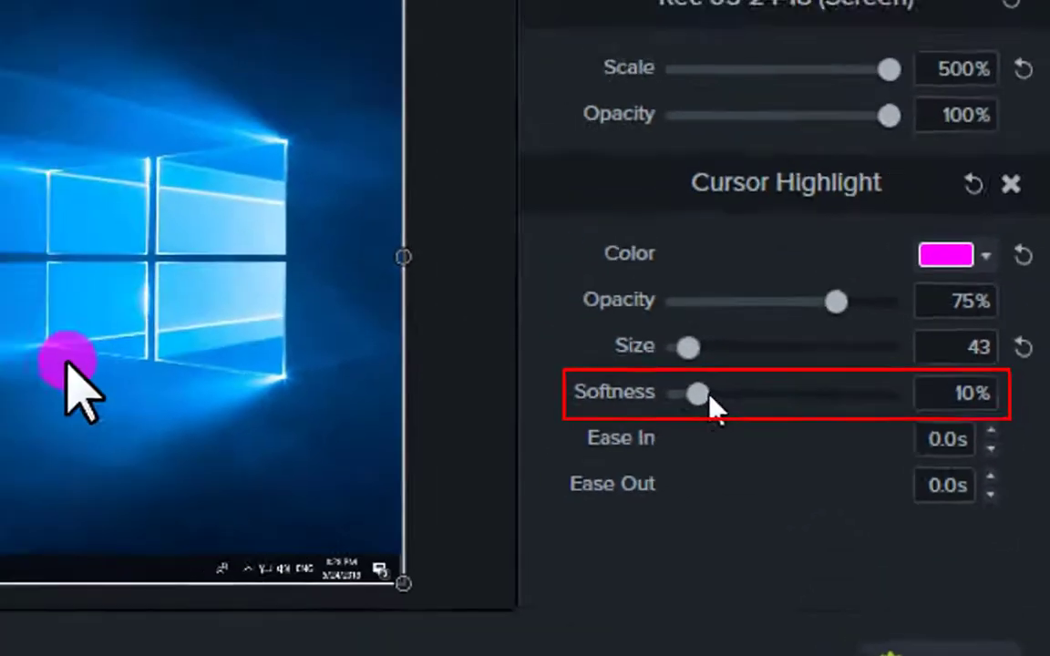
drag(709, 398, 851, 394)
mouse_move(886, 444)
mouse_down()
mouse_move(771, 447)
mouse_move(773, 411)
mouse_move(784, 408)
mouse_up()
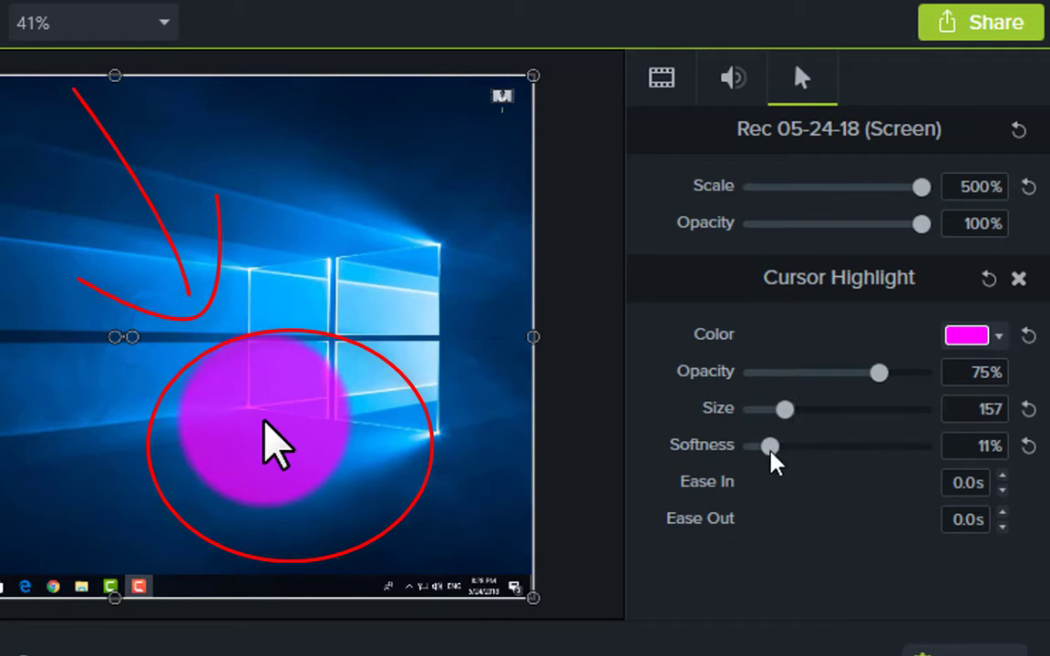
mouse_move(771, 449)
mouse_down()
mouse_move(930, 452)
mouse_move(818, 451)
mouse_up()
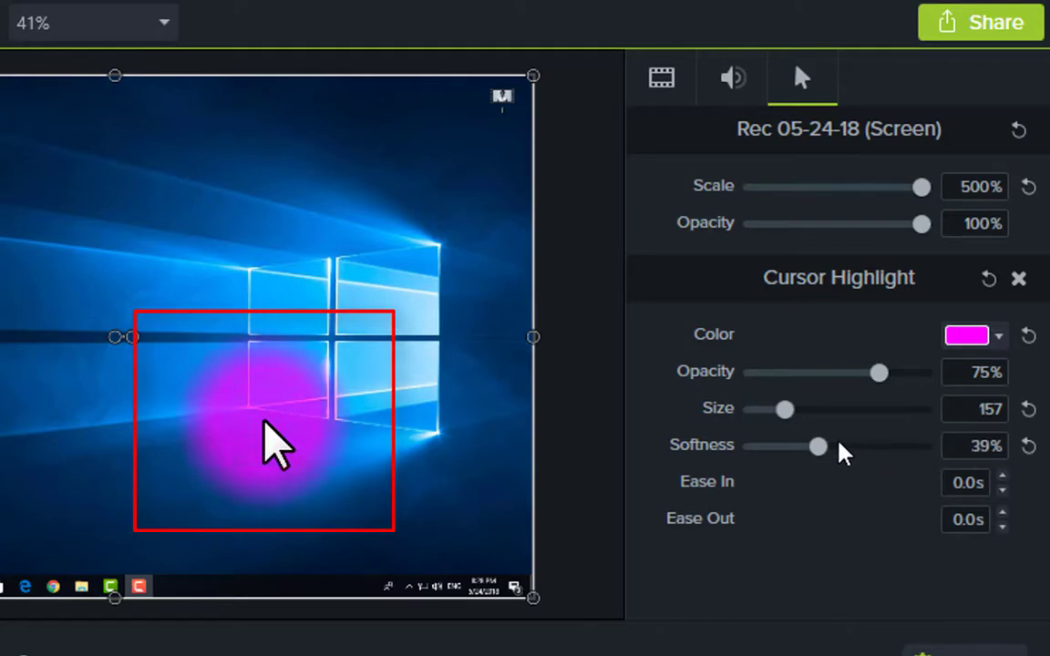
Step: Revert the cursor highlight and scale changes and apply Cursor Magnify to the Rec 05-24-18 (Screen) clip on Track 2
scroll(875, 447, down, 5)
scroll(893, 409, down, 5)
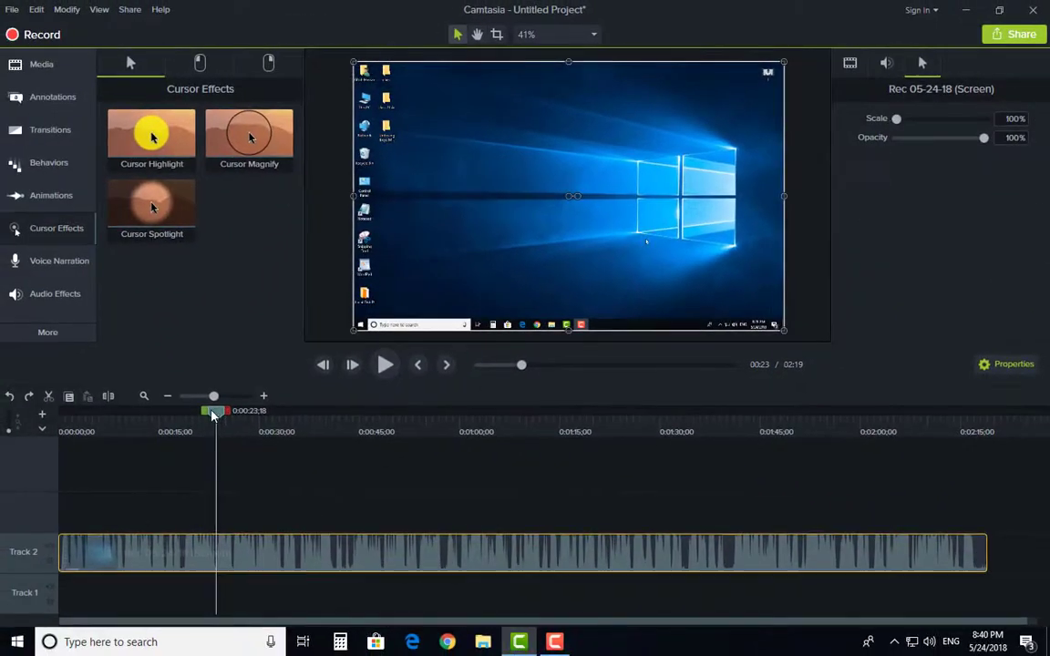
drag(232, 416, 257, 432)
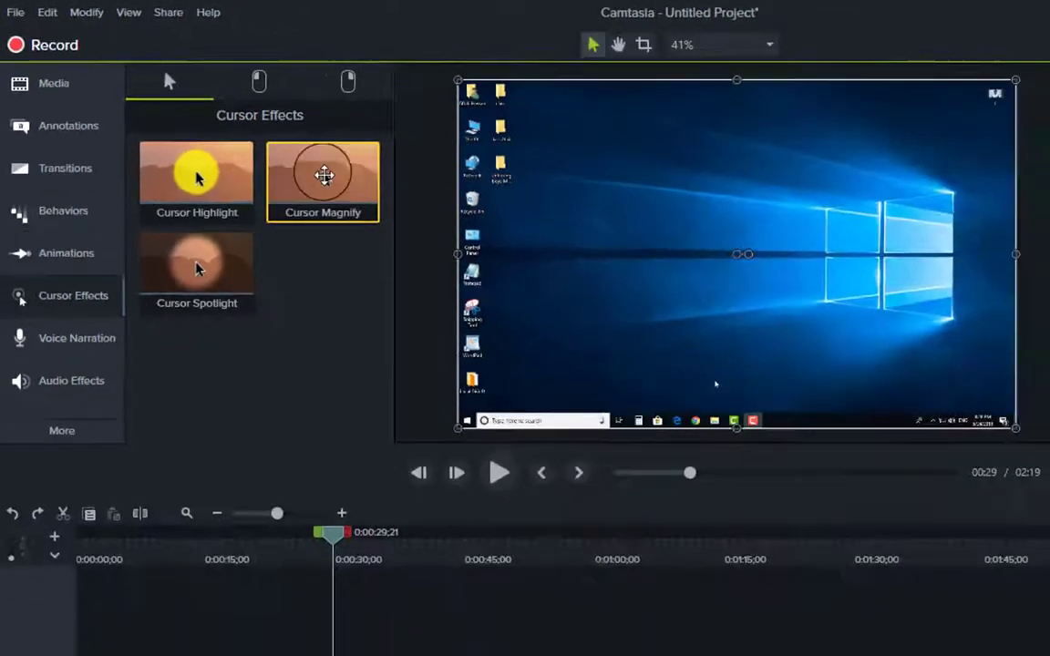
drag(578, 316, 344, 554)
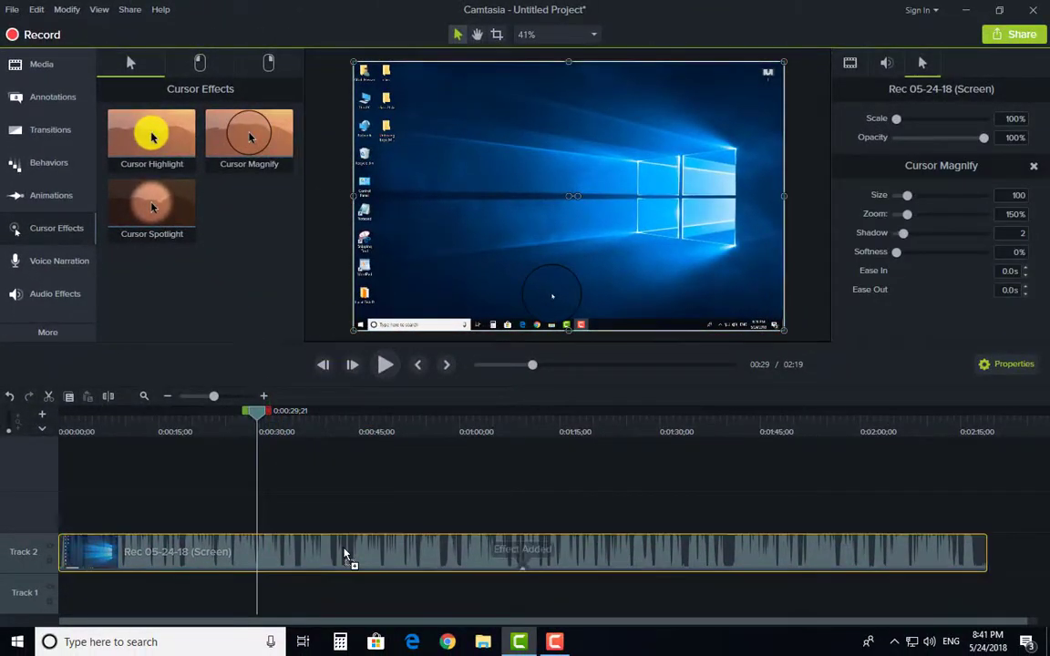
Step: Preview the magnified cursor around 0:47 and set the recording's cursor scale to 500%
mouse_move(259, 415)
mouse_down()
mouse_move(223, 413)
mouse_move(277, 436)
mouse_move(375, 445)
mouse_up()
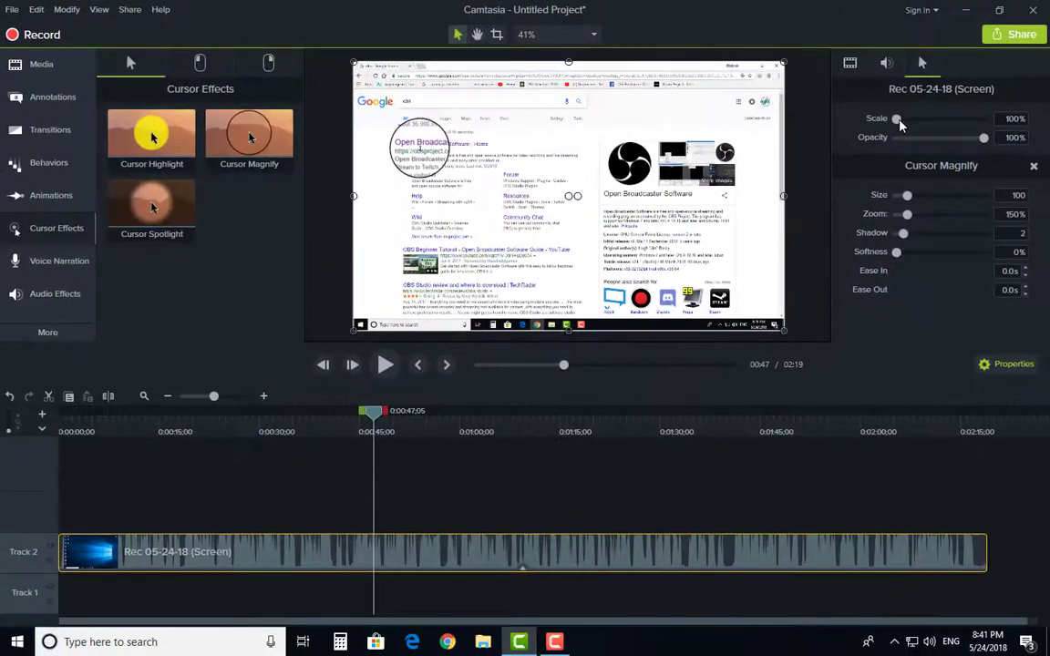
drag(898, 120, 971, 125)
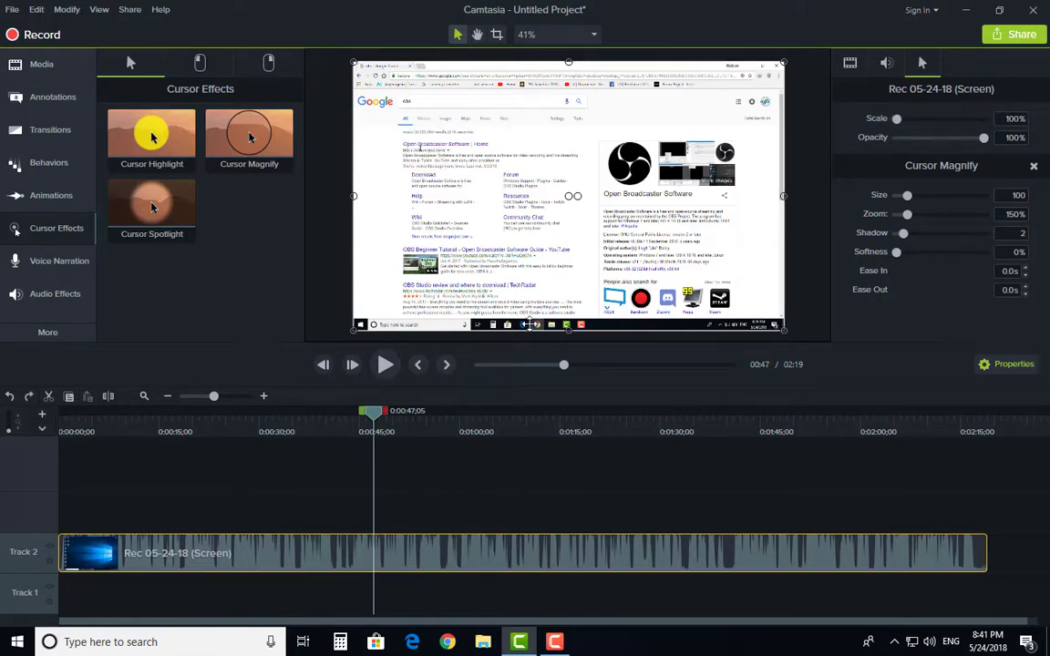
key(ctrl+z)
key(ctrl+z)
key(ctrl+y)
Step: Try a lower cursor opacity on the search page at about 0:37 and restore it to 100%
drag(374, 412, 317, 418)
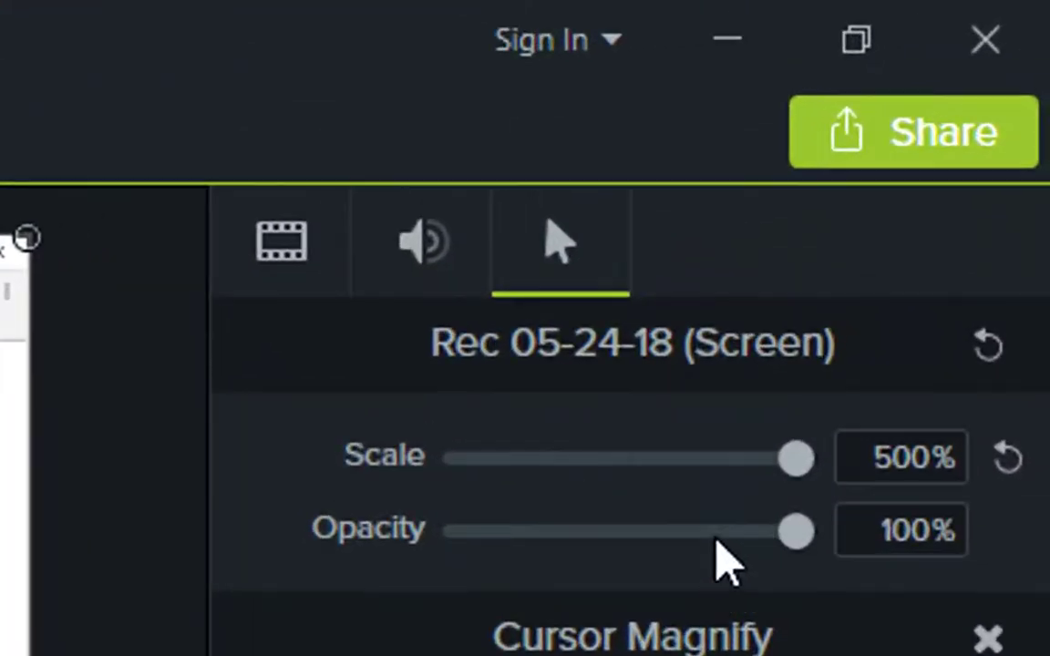
click(717, 502)
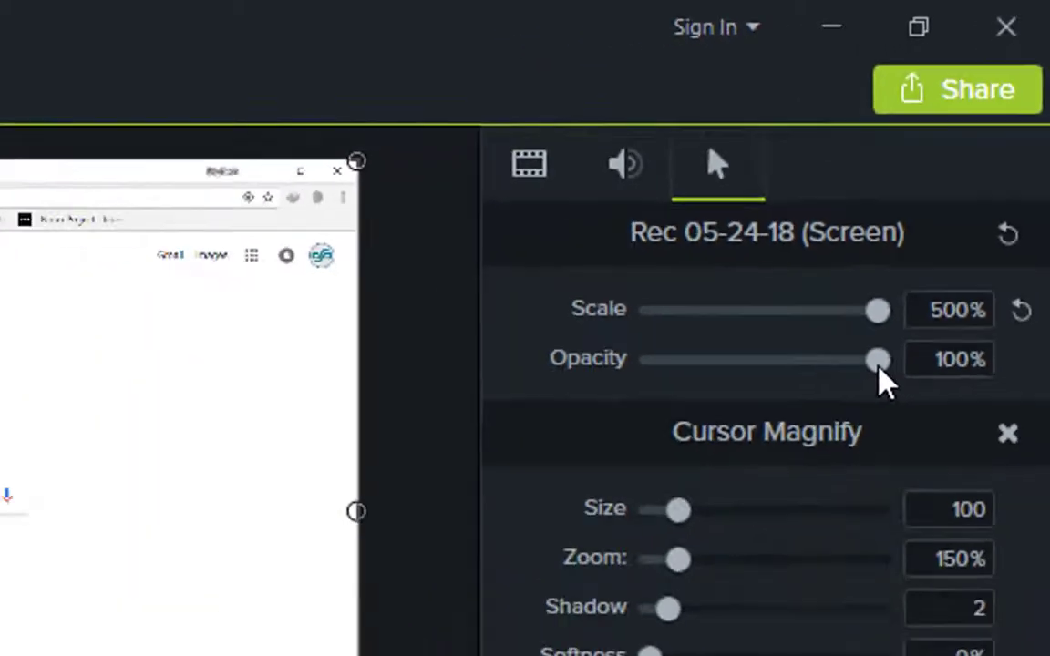
drag(796, 532, 676, 535)
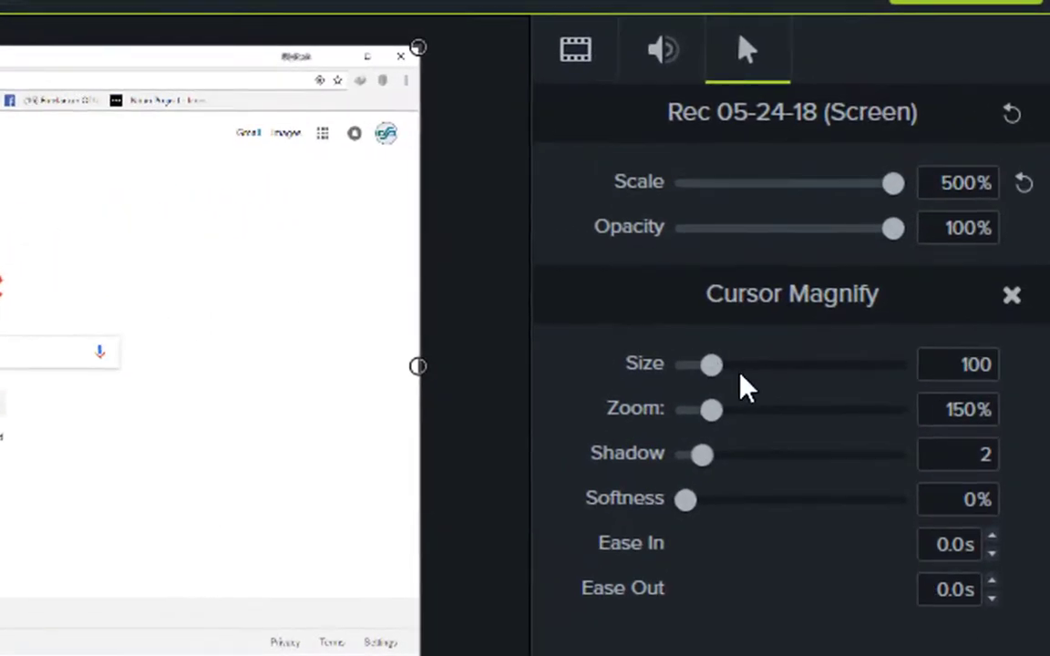
Step: Try Cursor Magnify sizes of 320 and 267, and set the size to 187 over the search results at 0:46
drag(805, 264, 855, 264)
mouse_move(825, 328)
mouse_down()
mouse_move(846, 321)
mouse_move(812, 323)
mouse_move(807, 337)
mouse_up()
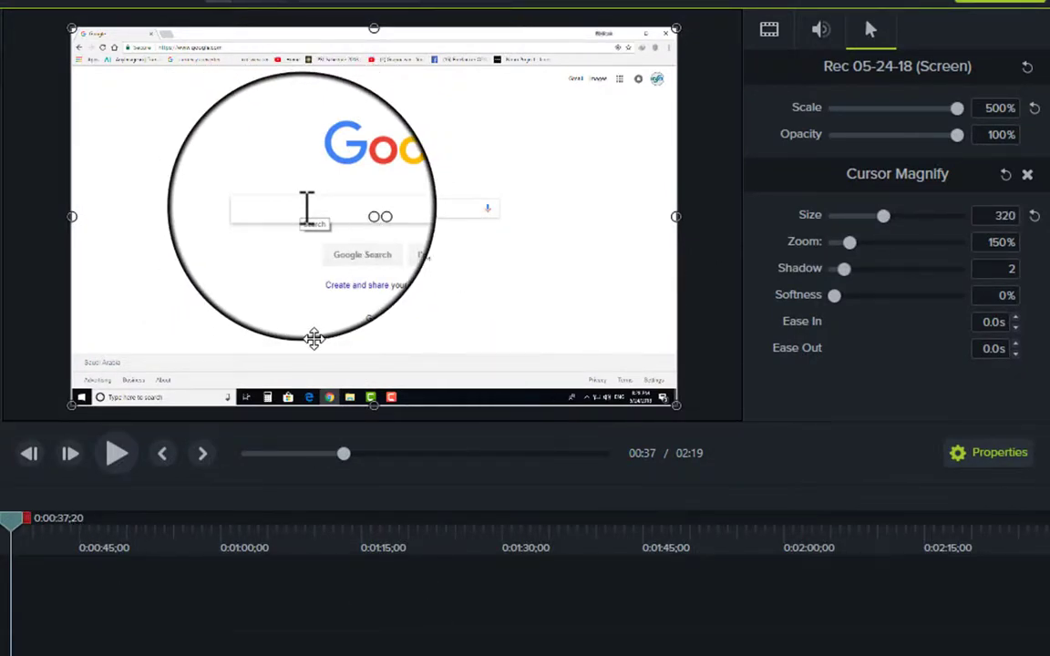
mouse_move(891, 221)
mouse_down()
mouse_move(940, 222)
mouse_move(882, 233)
mouse_up()
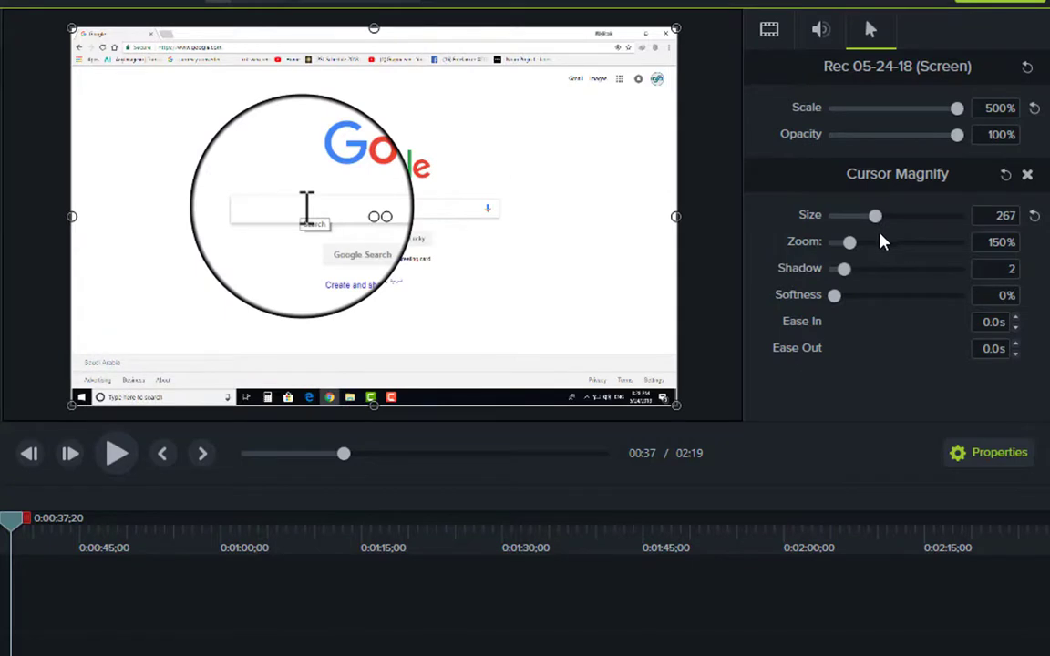
drag(2, 557, 98, 542)
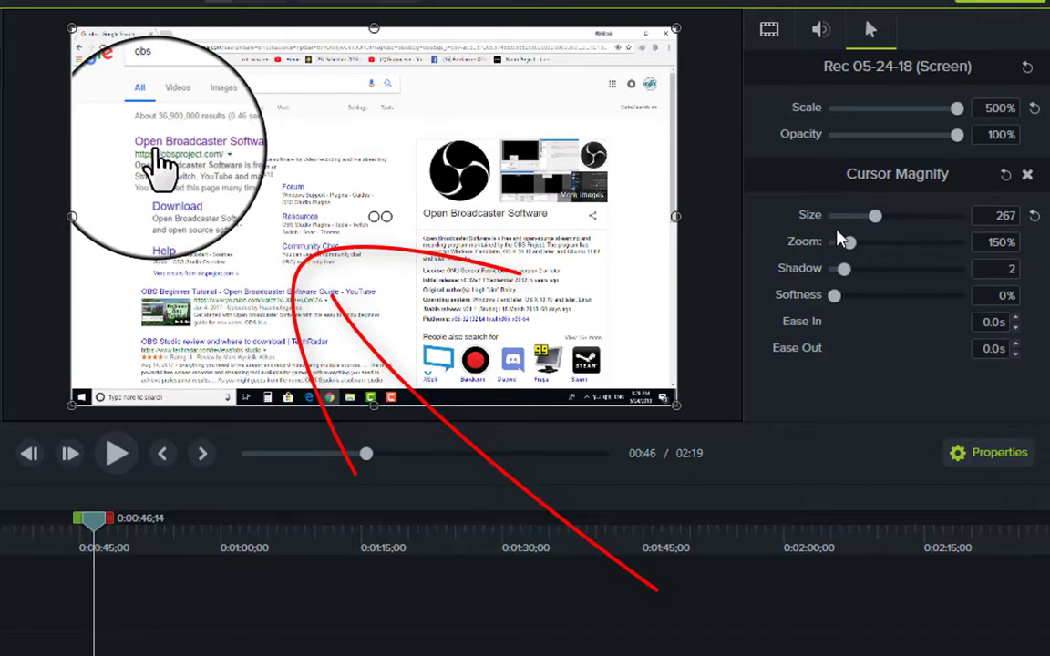
mouse_move(876, 218)
mouse_down()
mouse_move(918, 221)
mouse_move(875, 223)
mouse_move(847, 239)
mouse_move(839, 217)
mouse_move(866, 219)
mouse_up()
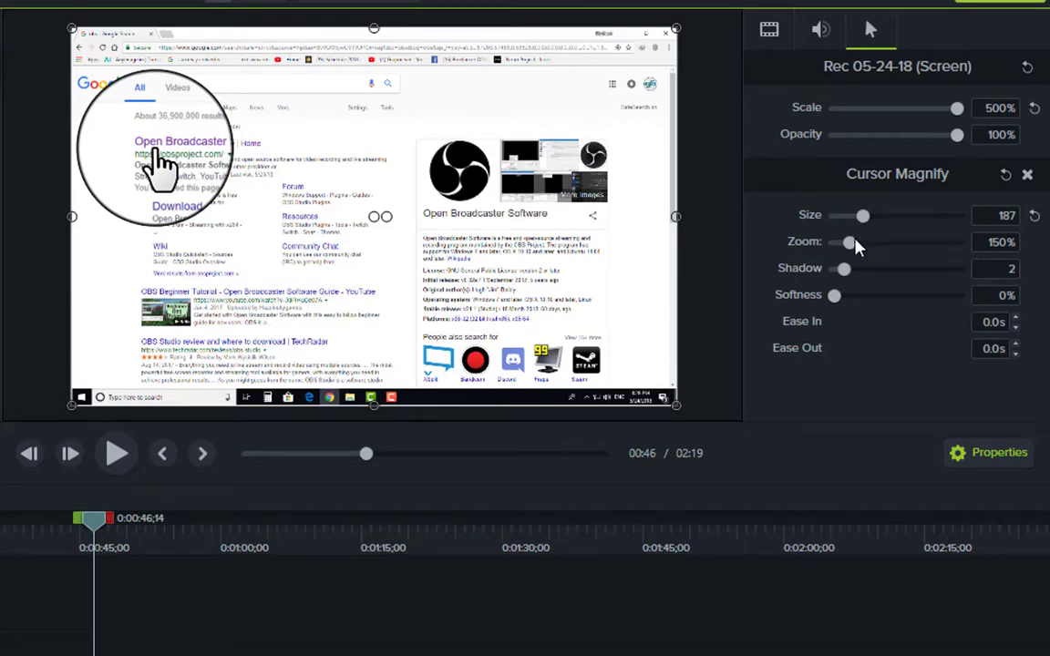
Step: Set the Cursor Magnify zoom to 280% and preview the effect along the timeline up to 1:02
drag(849, 242, 890, 244)
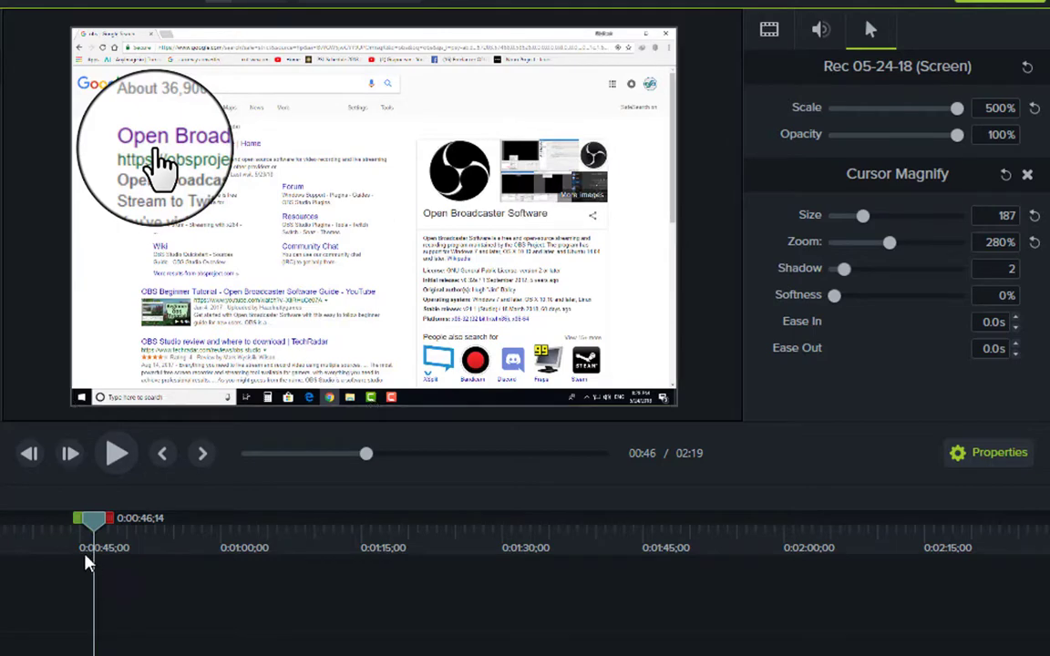
click(165, 557)
drag(154, 555, 242, 559)
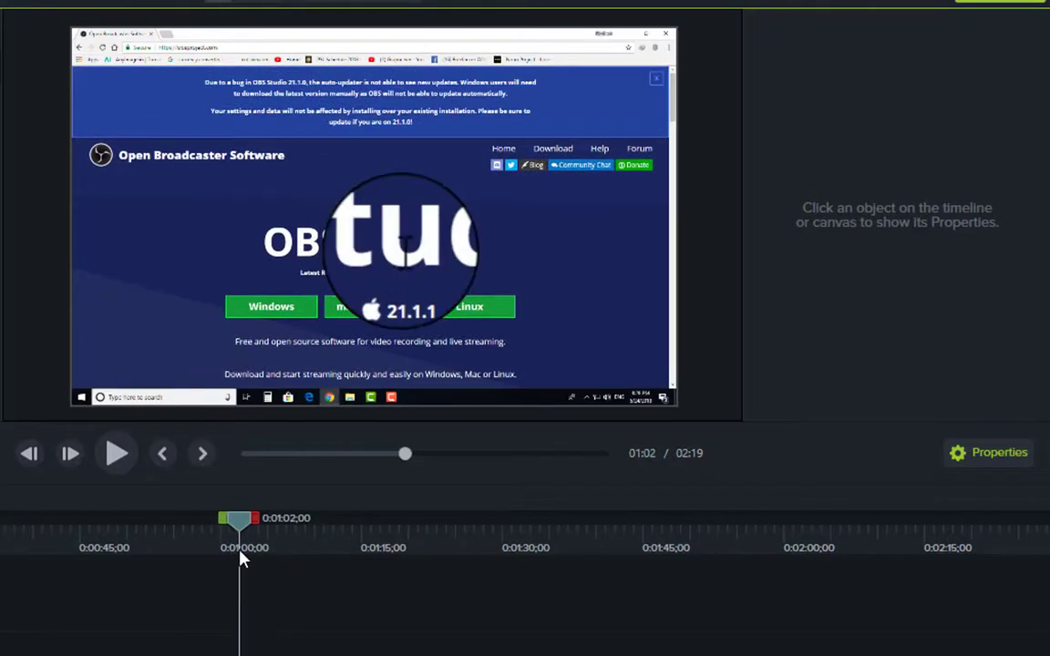
Step: Select the recording and set the Cursor Magnify zoom to 100% at 1:02
click(638, 237)
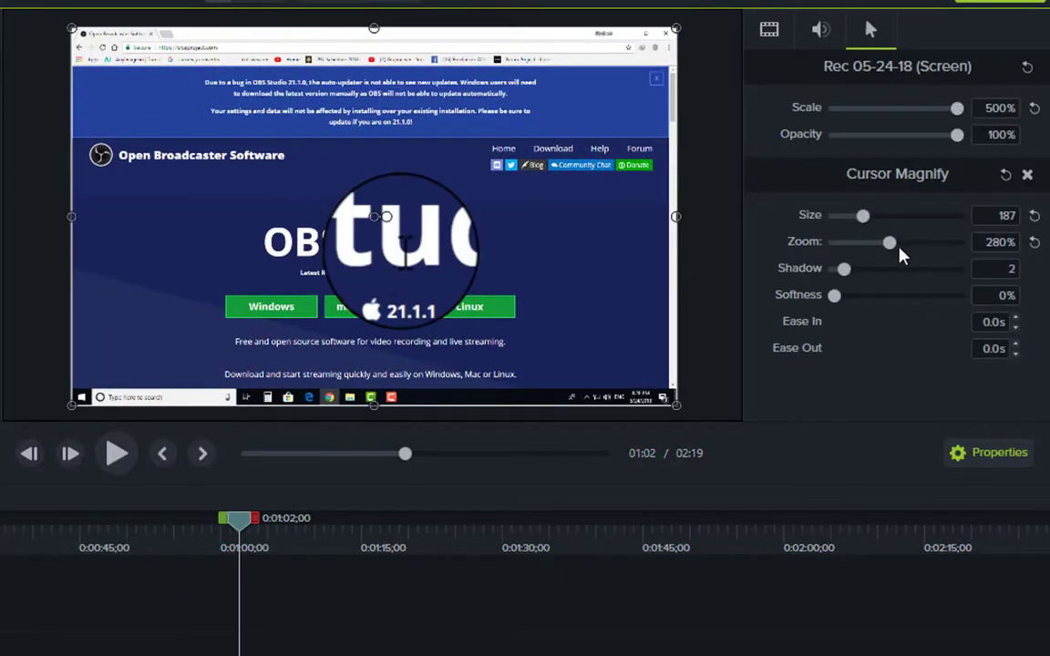
drag(892, 255, 832, 257)
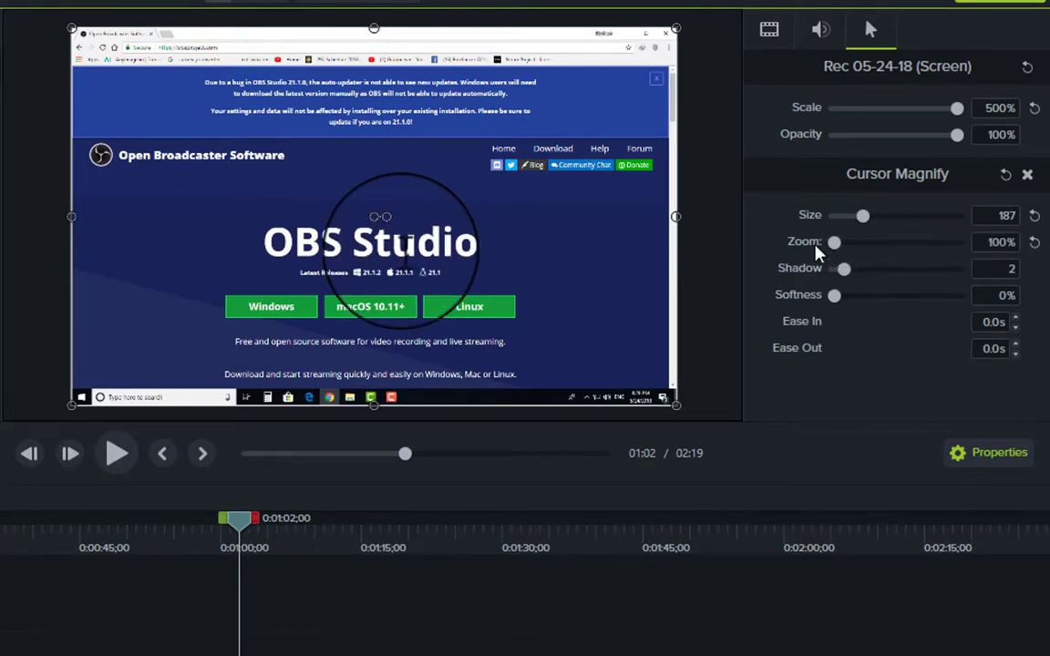
mouse_move(842, 256)
mouse_down()
mouse_move(864, 256)
mouse_move(857, 242)
mouse_move(832, 255)
mouse_up()
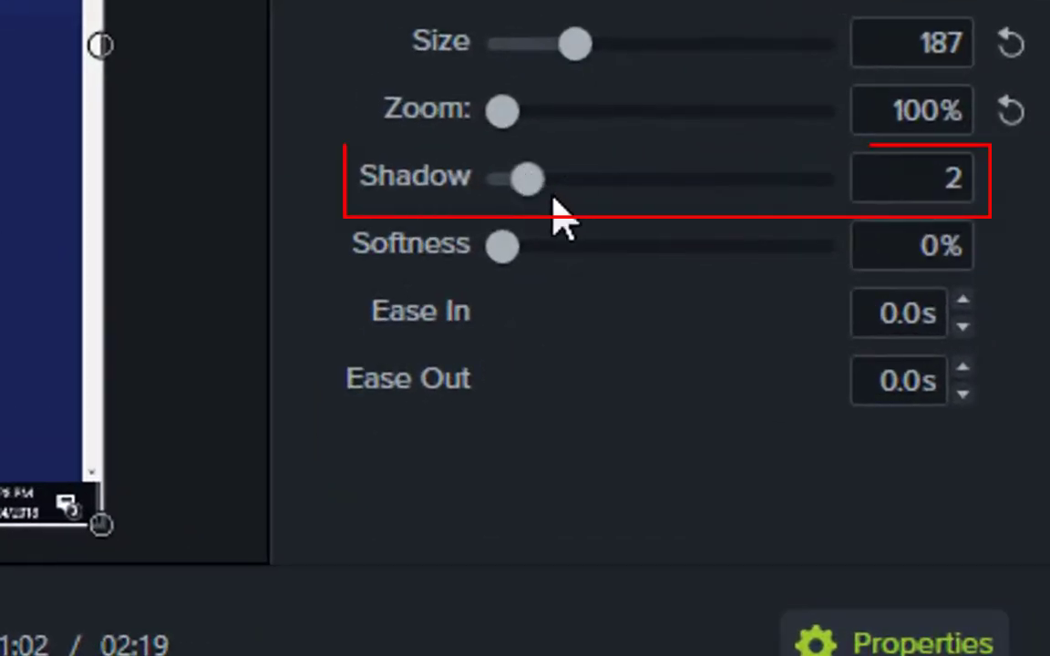
Step: Try Cursor Magnify shadow values of 15 and 25, set the shadow to 3 at 0:55, and try a different softness
drag(546, 193, 775, 196)
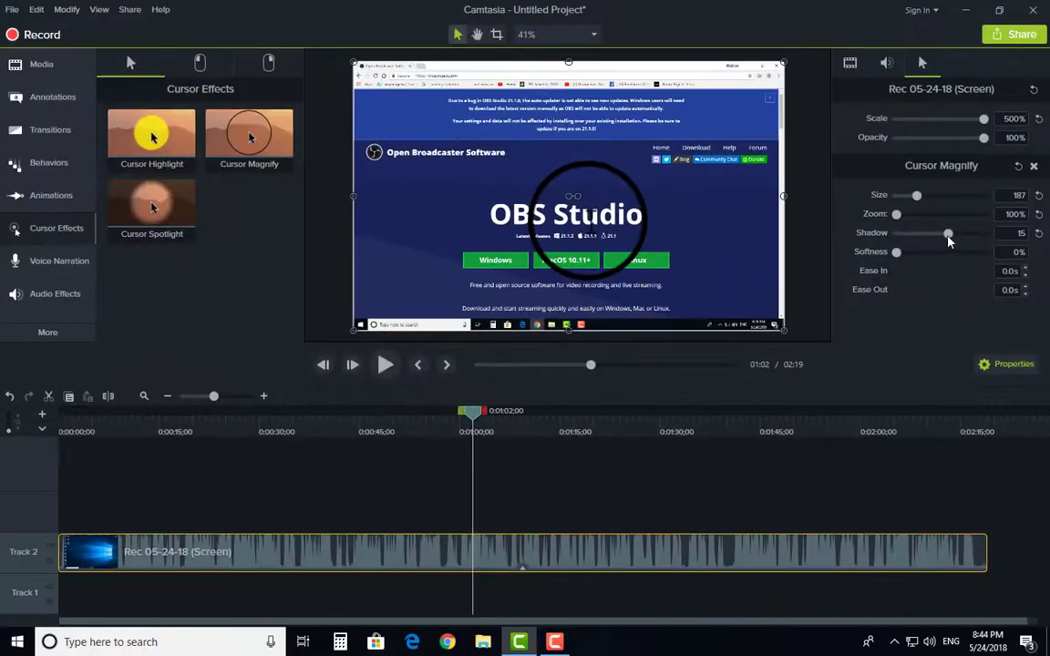
key(ctrl+z)
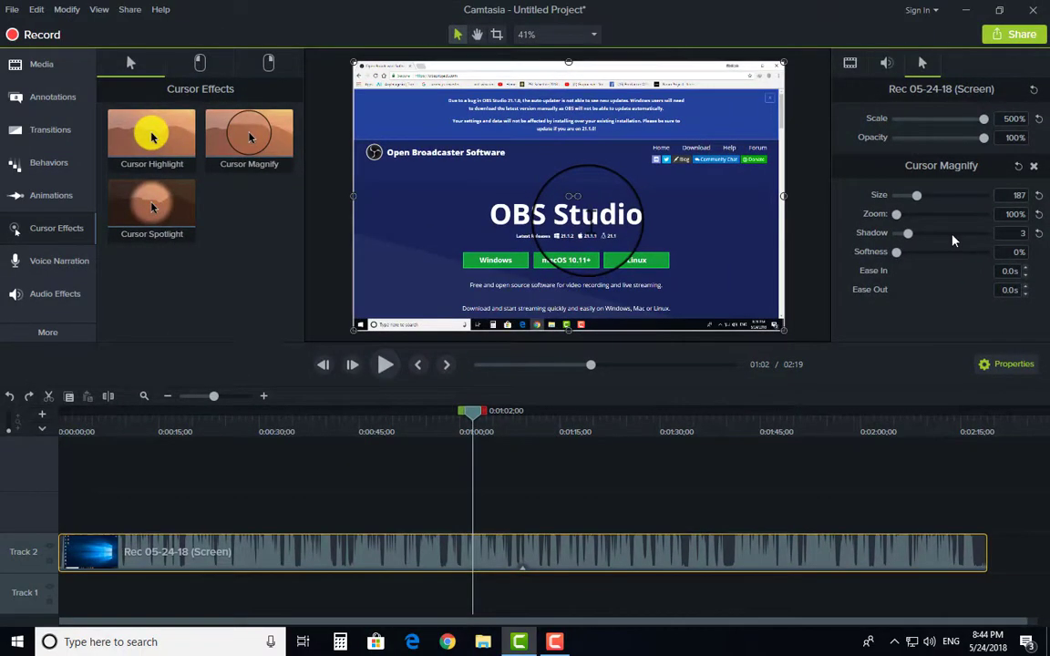
drag(454, 428, 429, 424)
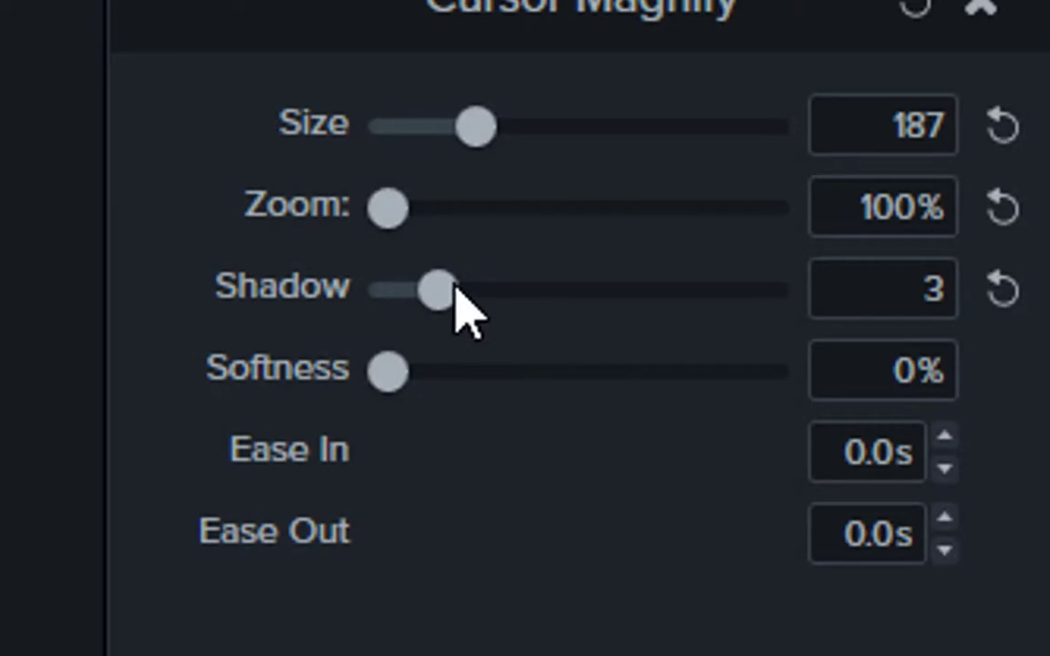
drag(446, 290, 785, 290)
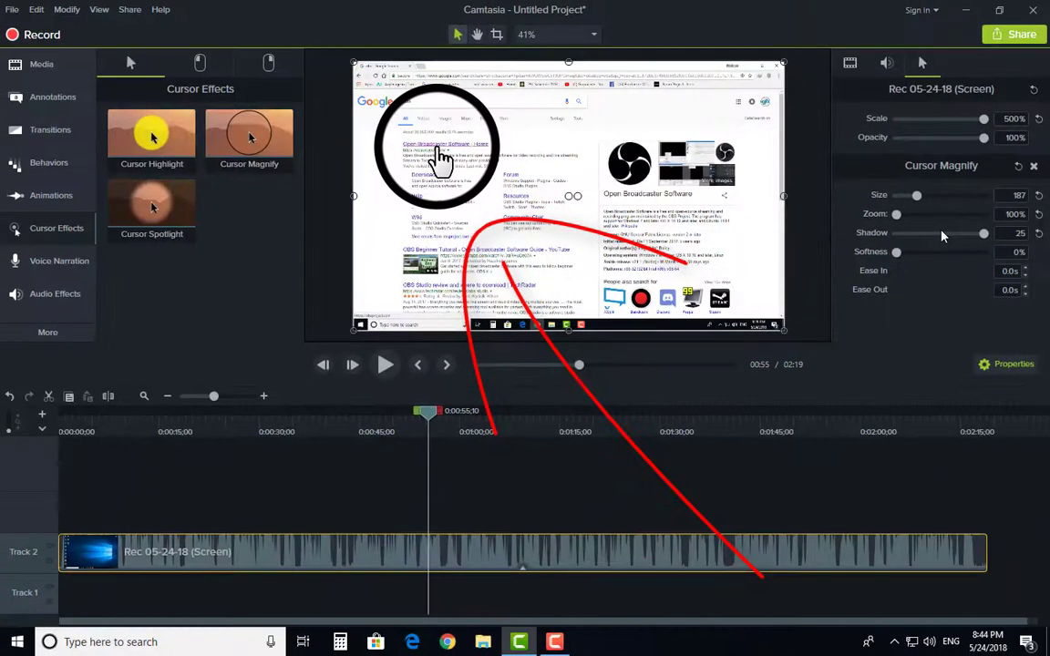
drag(942, 236, 908, 234)
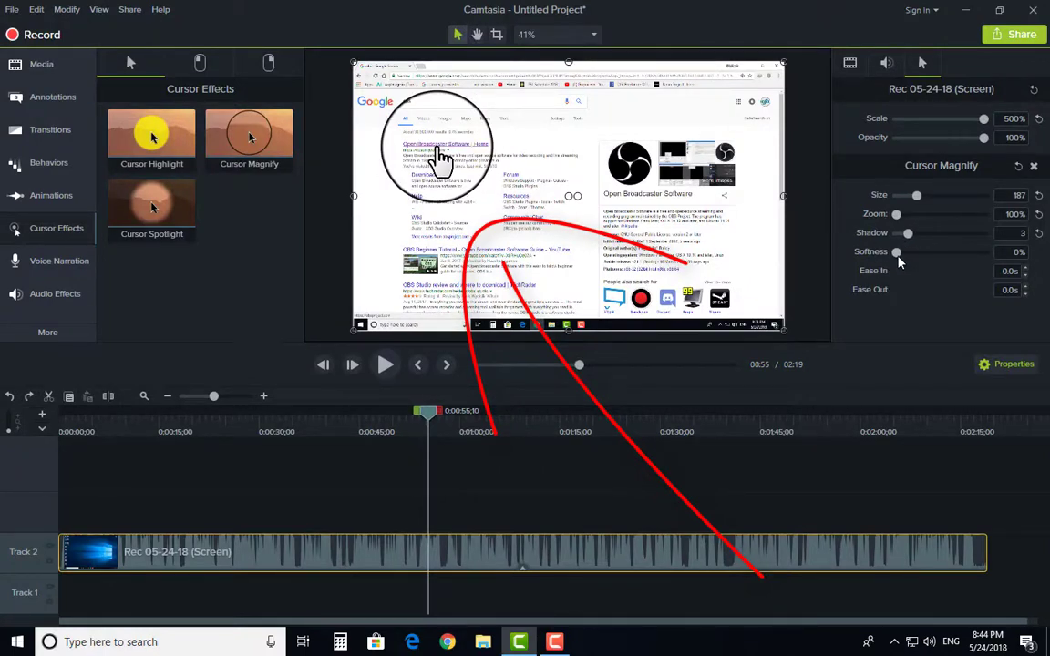
drag(898, 258, 1039, 241)
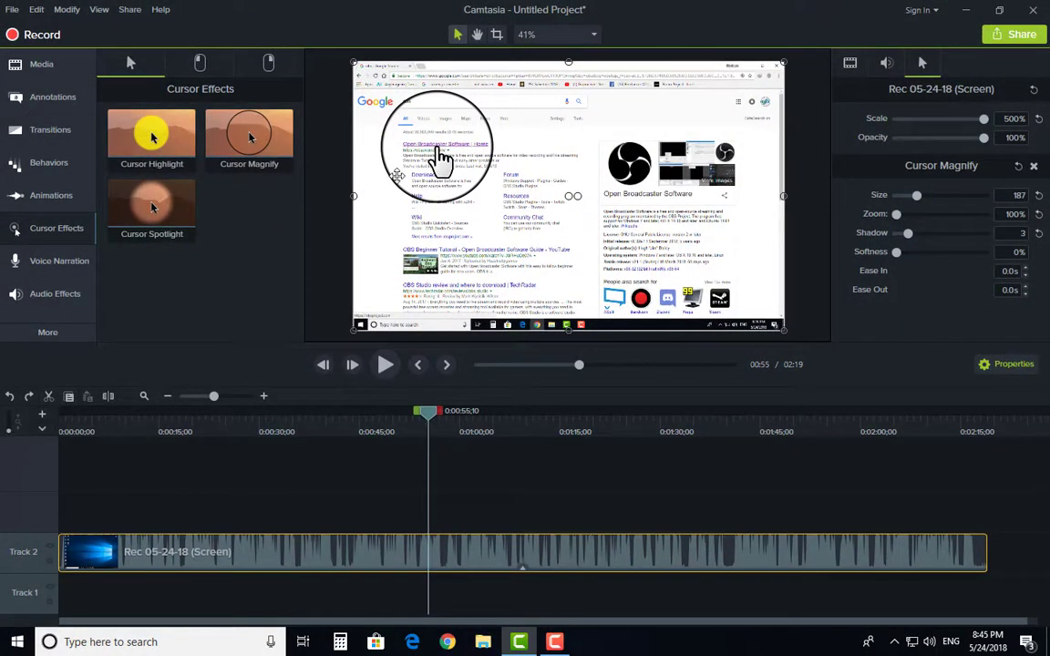
Step: Undo the Cursor Magnify effect and cursor scale changes, and place the recording back on Track 2
key(ctrl+z)
key(ctrl+z)
key(ctrl+z)
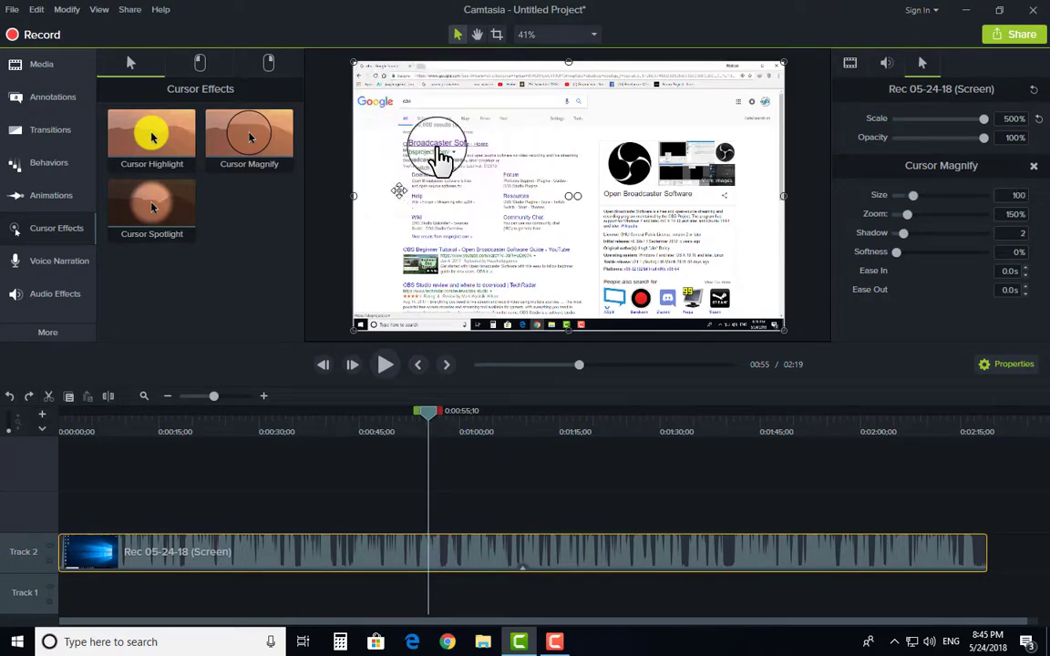
key(ctrl+z)
key(ctrl+z)
key(ctrl+z)
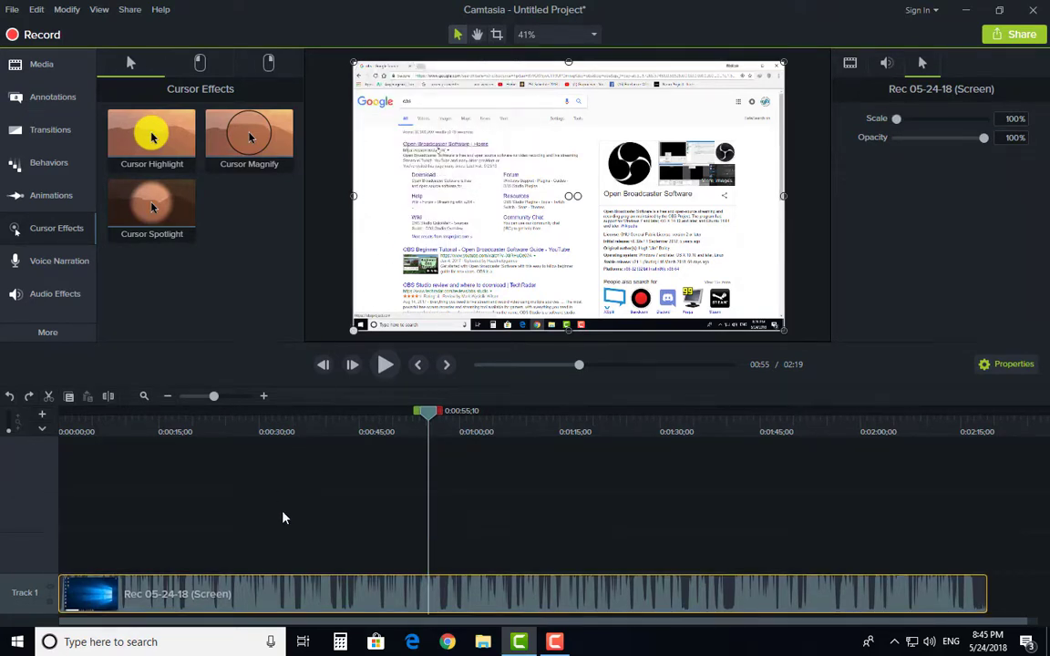
drag(336, 595, 337, 551)
Step: Apply Cursor Spotlight to the recording on Track 2 and preview it along the timeline up to 0:53
drag(362, 435, 373, 415)
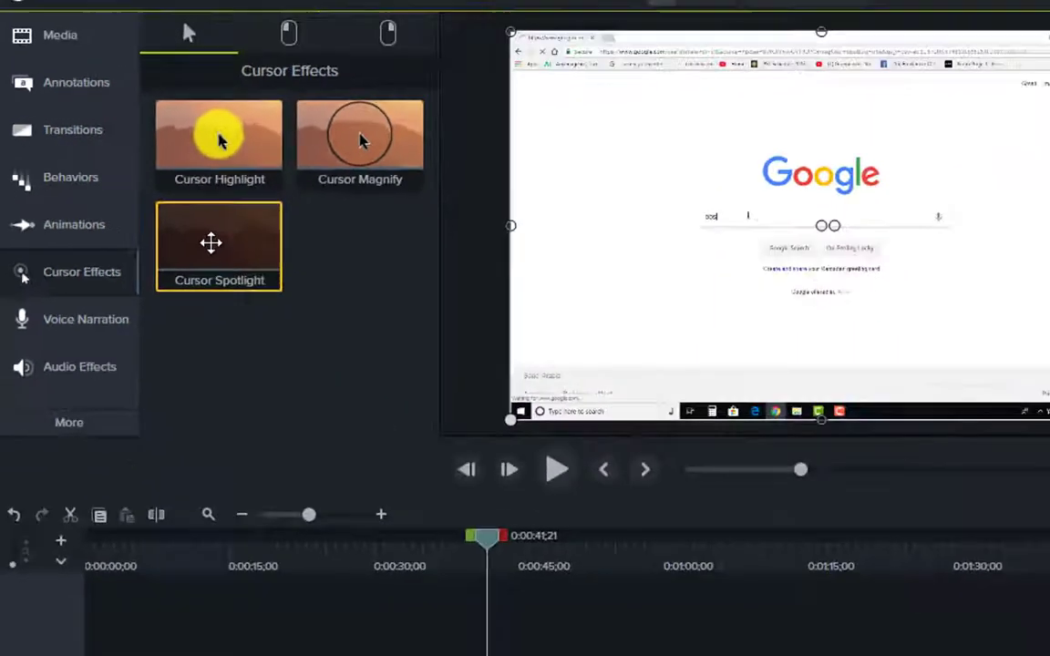
drag(510, 401, 1049, 655)
drag(336, 439, 335, 565)
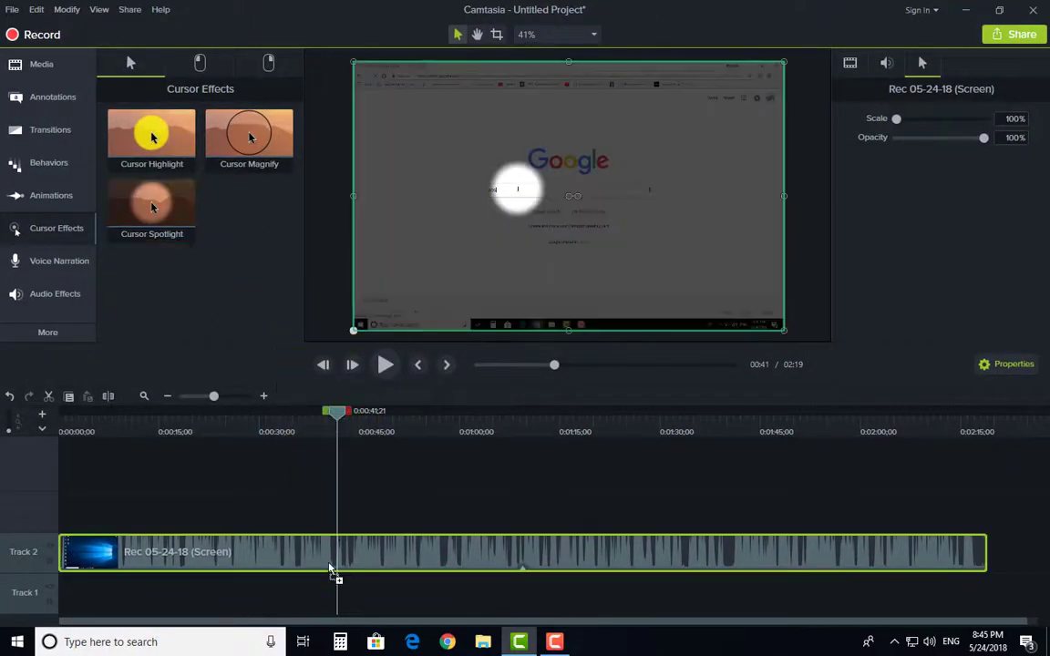
drag(338, 417, 263, 418)
drag(331, 444, 415, 453)
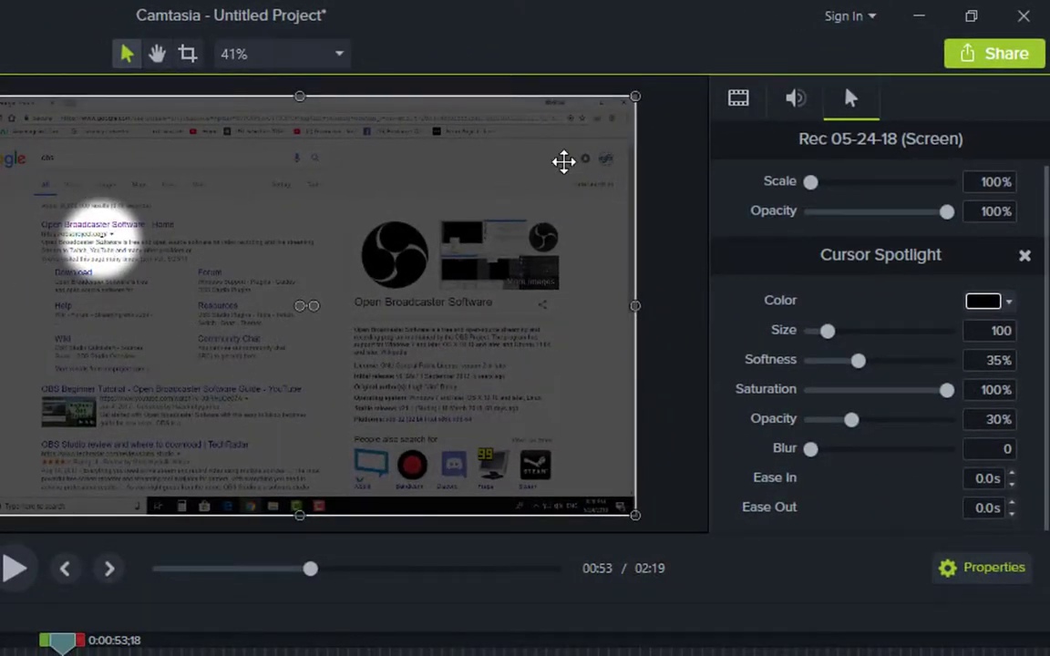
Step: Set the recording's cursor scale to 243%, and try a cursor opacity of 37% before undoing it
drag(817, 191, 957, 196)
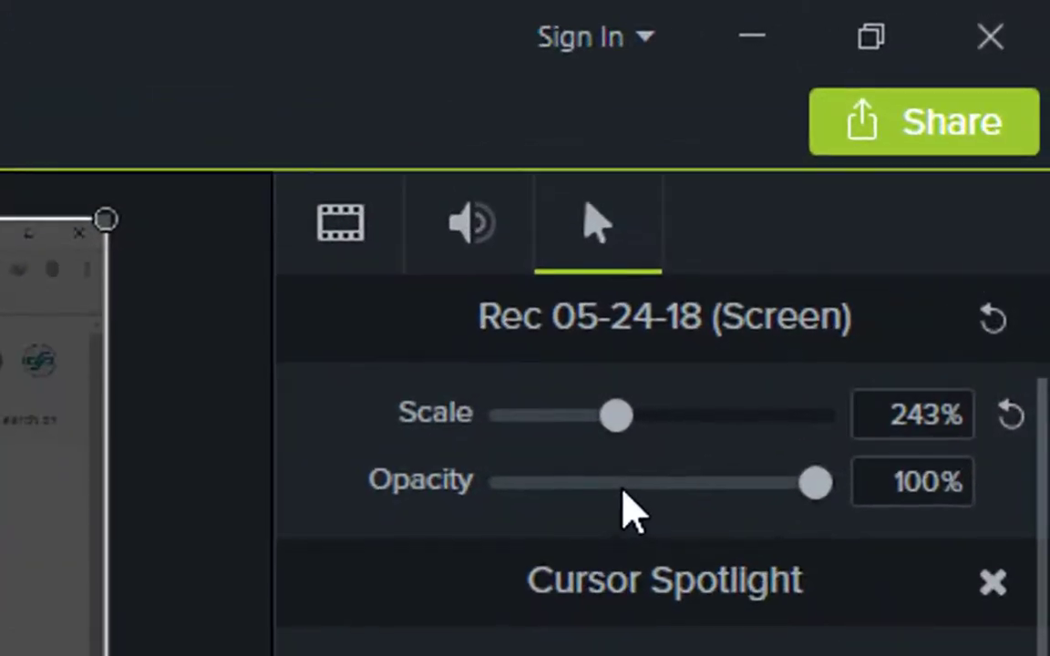
click(623, 490)
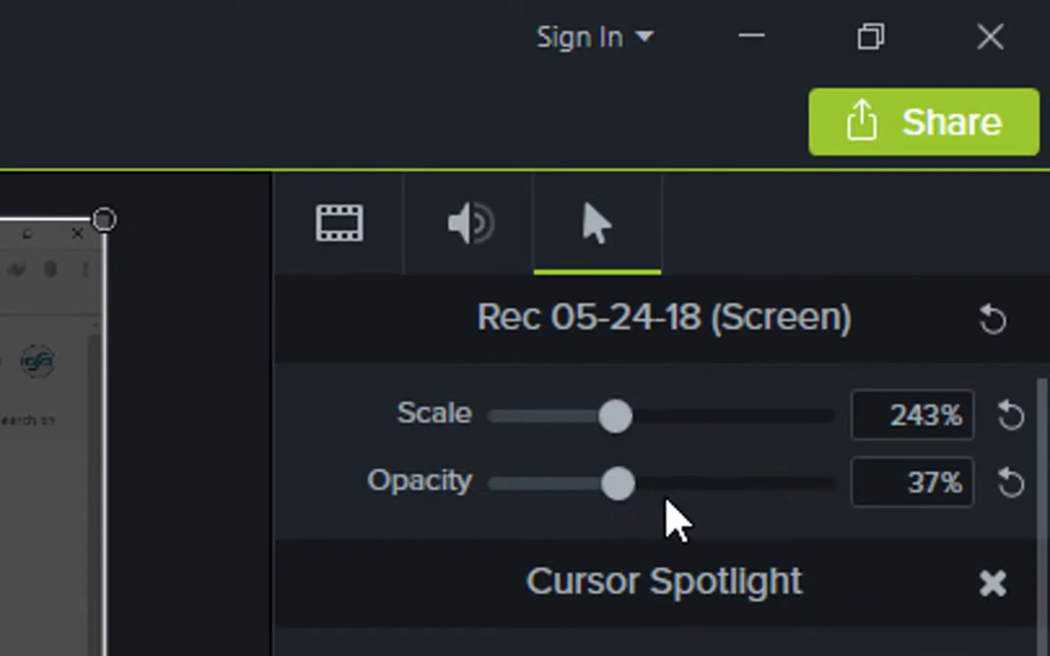
key(ctrl+z)
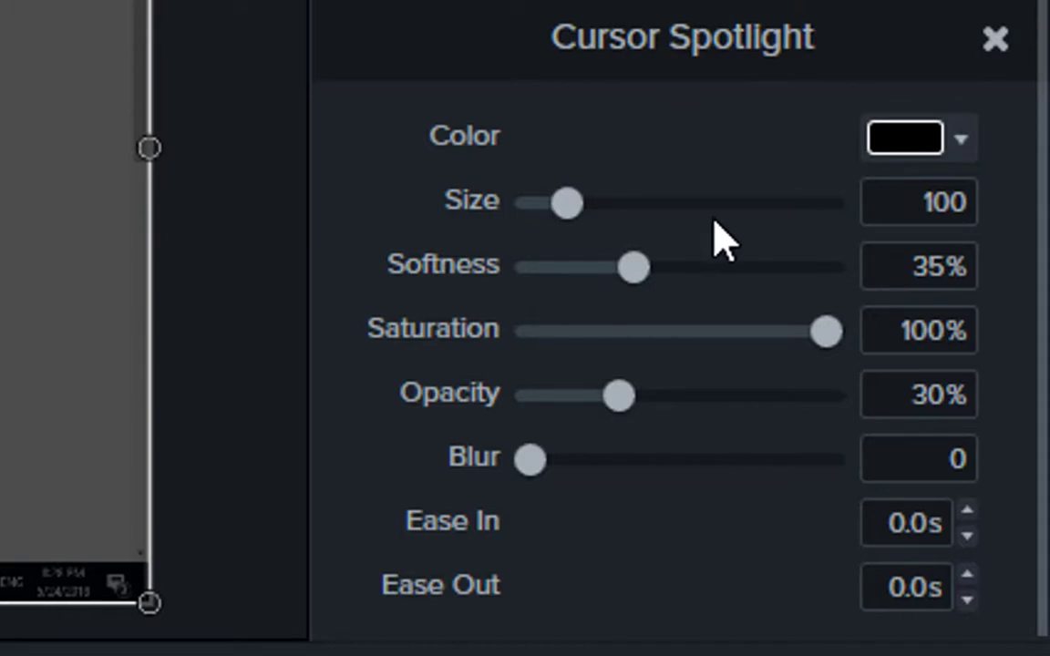
Step: View the Cursor Spotlight color choices, try a spotlight size of 507 and set the size to 287
click(908, 142)
click(701, 171)
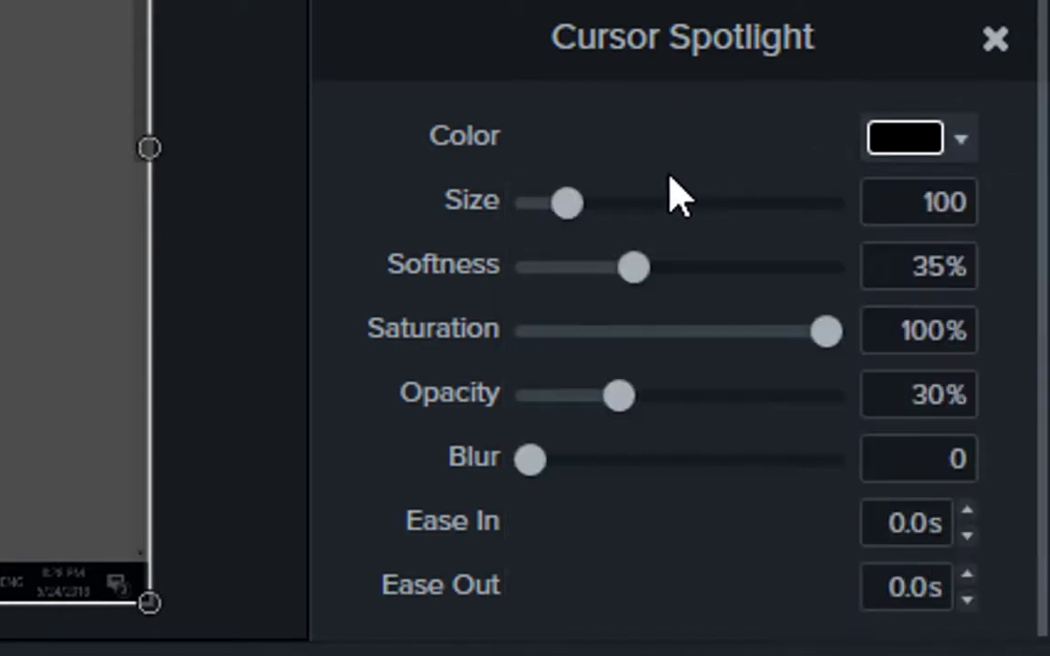
drag(576, 204, 740, 224)
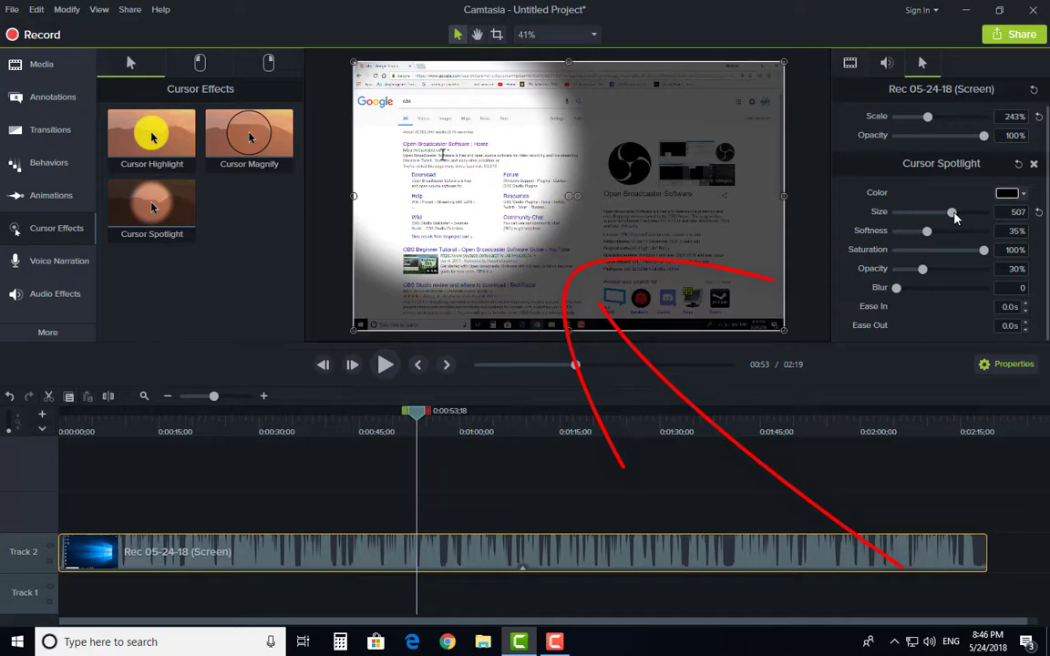
drag(953, 219, 928, 236)
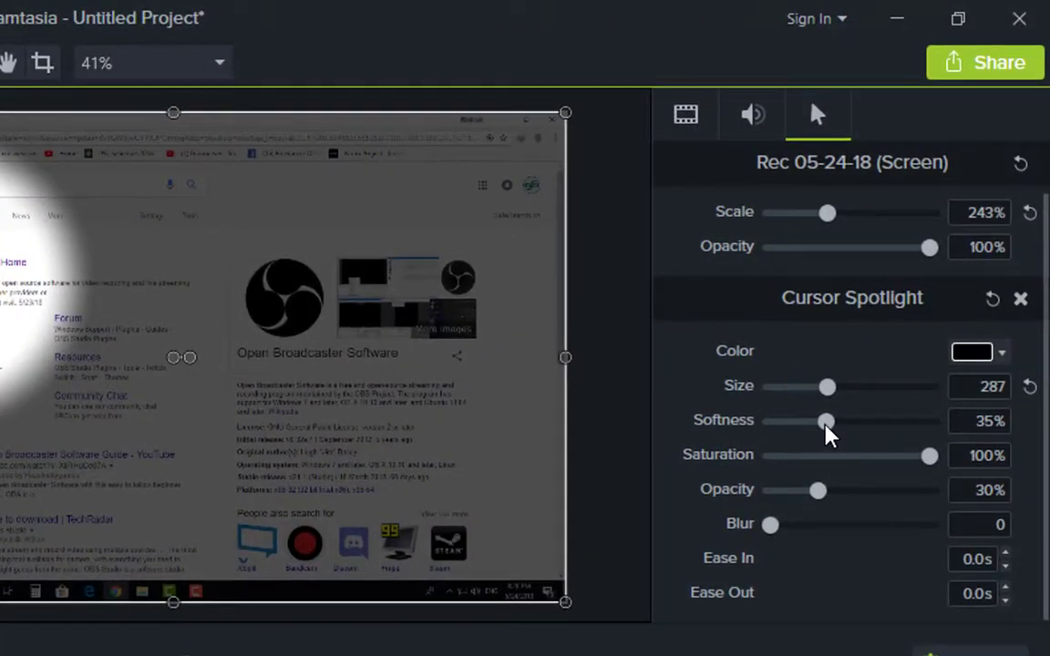
Step: Try Cursor Spotlight softness of 93% and 0%, and set the softness to 33% and the size to 240
drag(825, 428, 917, 425)
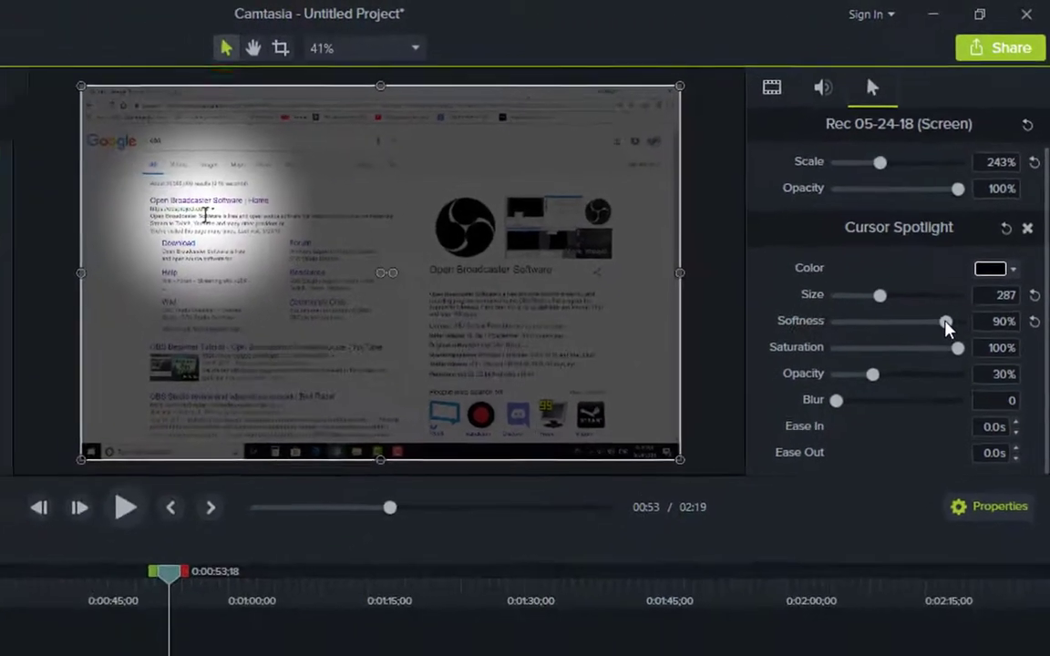
drag(947, 328, 948, 327)
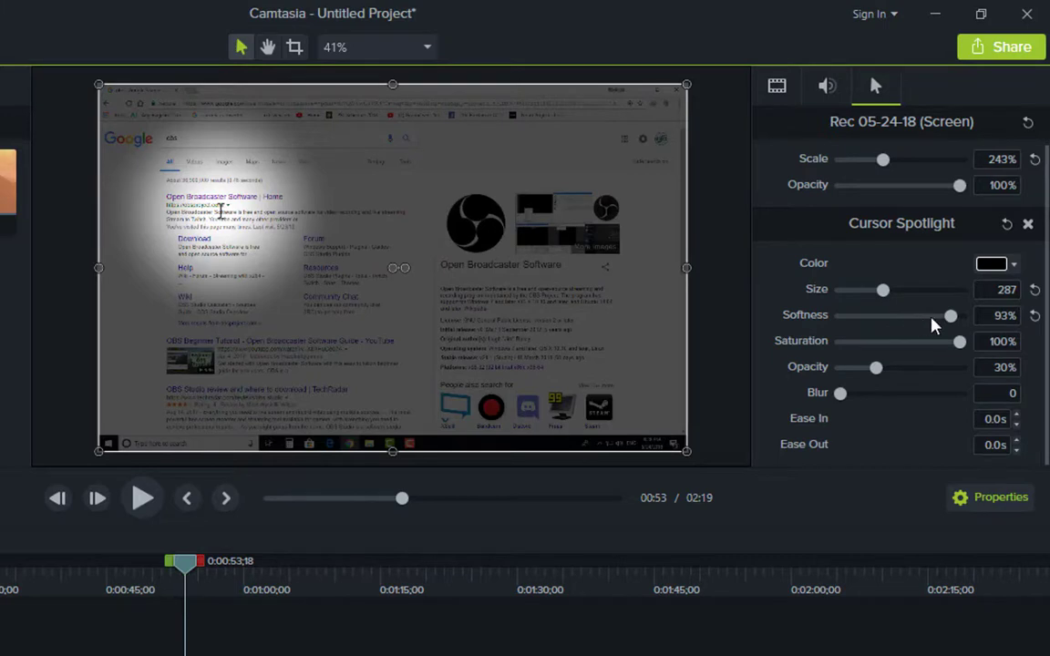
drag(949, 318, 810, 342)
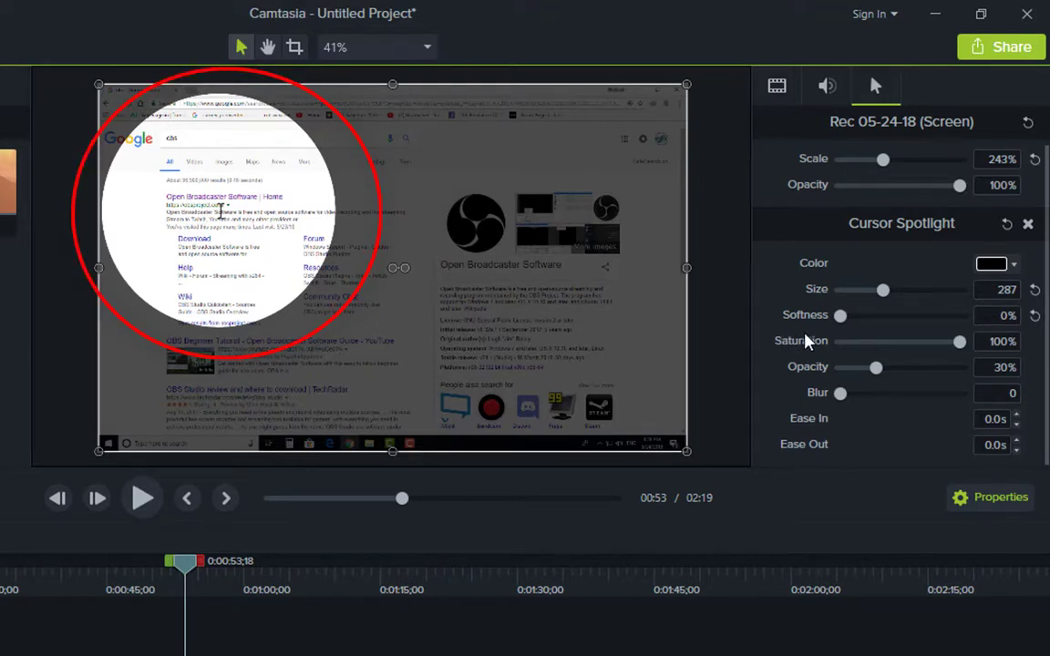
drag(857, 340, 867, 299)
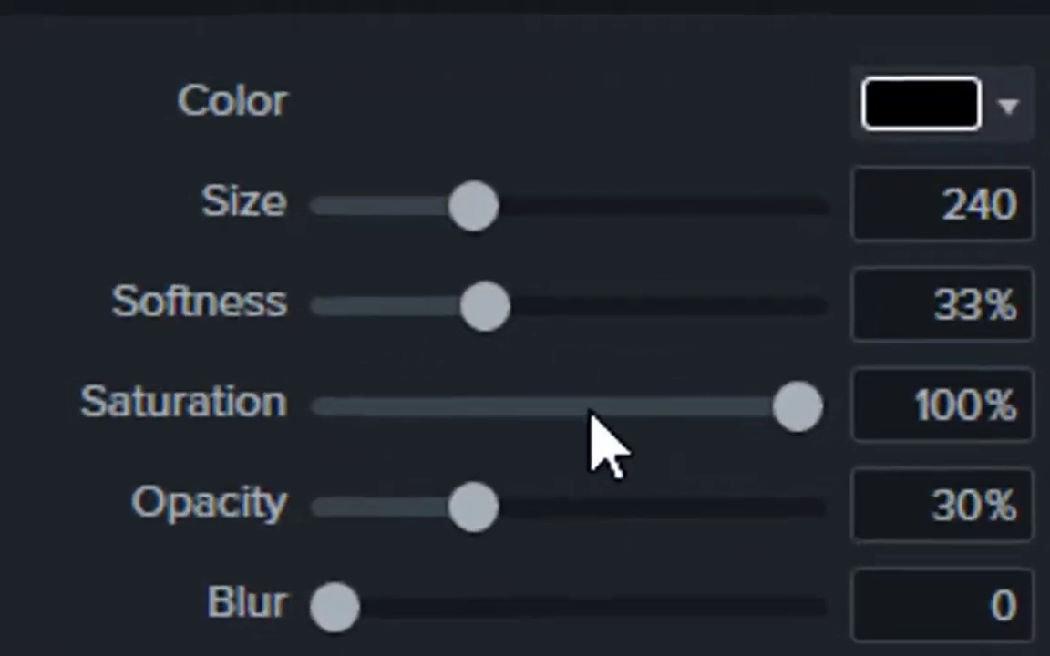
Step: Try Cursor Spotlight saturations of 54% and 18% and restore it to 100%
click(588, 408)
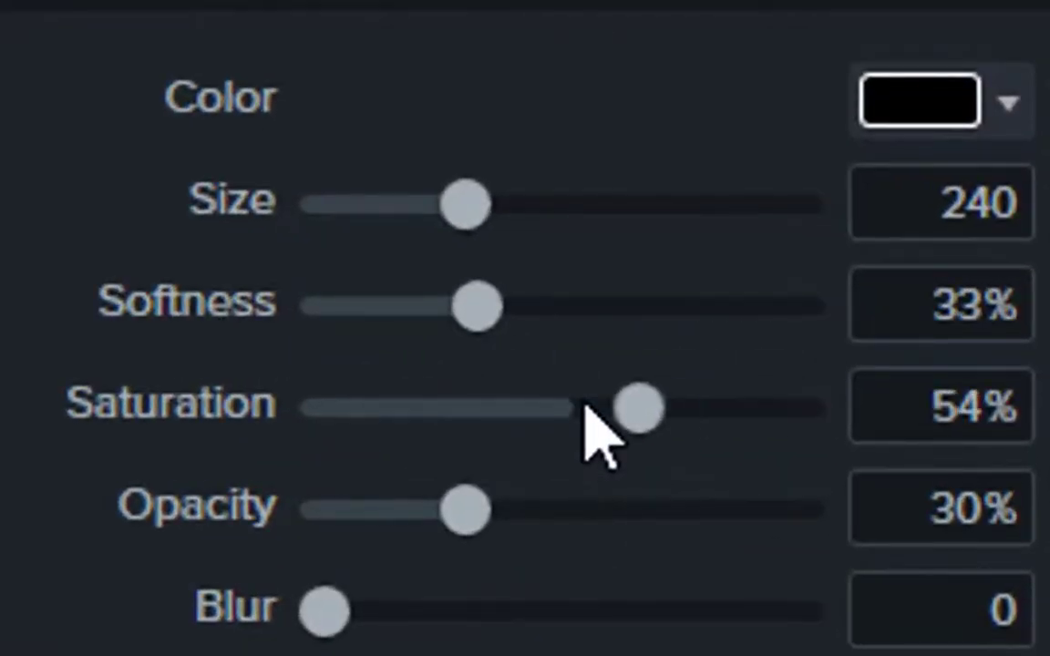
drag(543, 460, 188, 435)
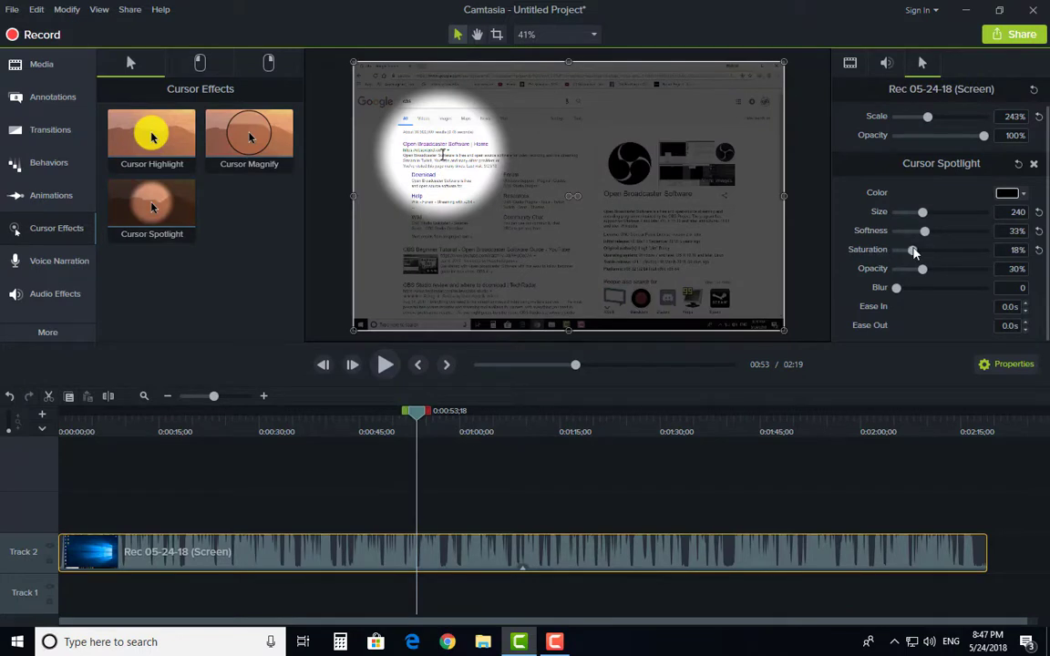
drag(911, 250, 1041, 243)
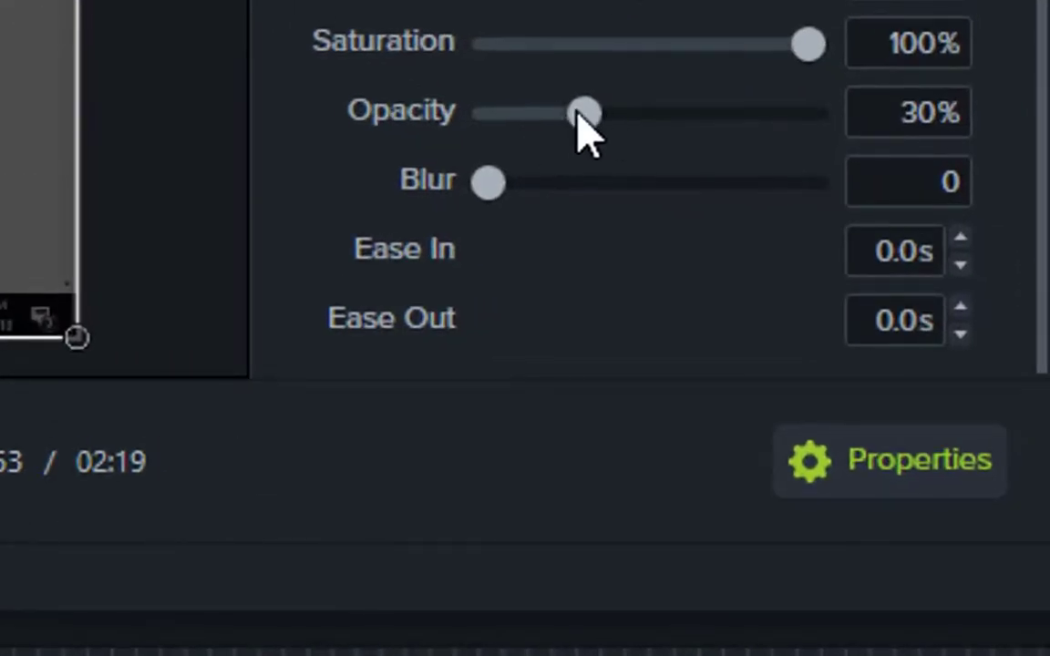
Step: Try Cursor Spotlight opacities of 82% and 1%, set the opacity to 18%, and try a blur of 4
drag(591, 126, 727, 161)
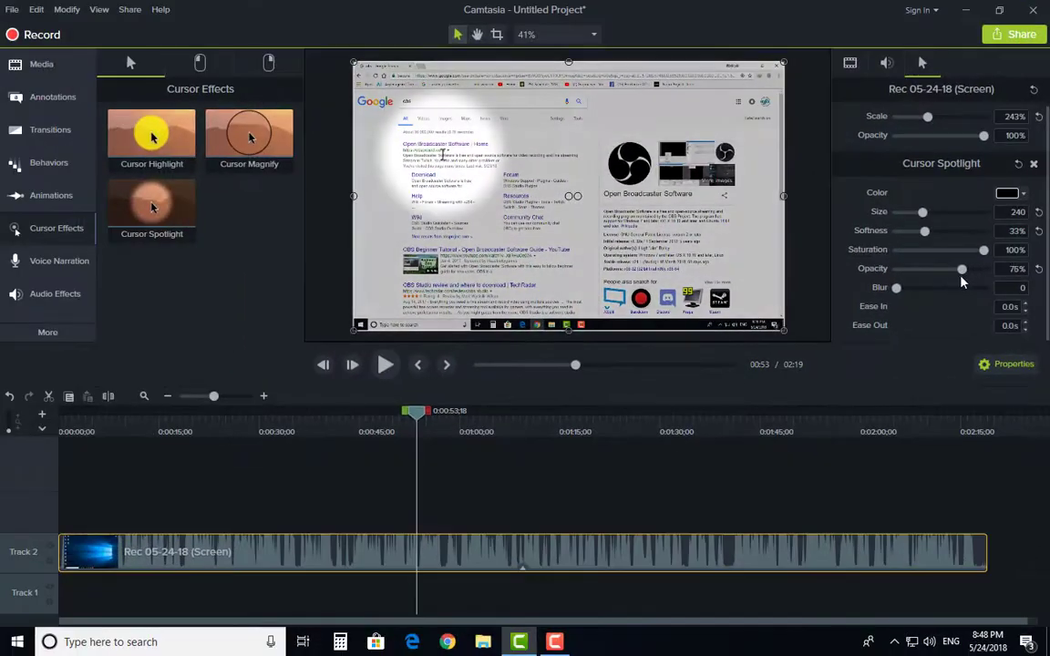
drag(962, 282, 969, 281)
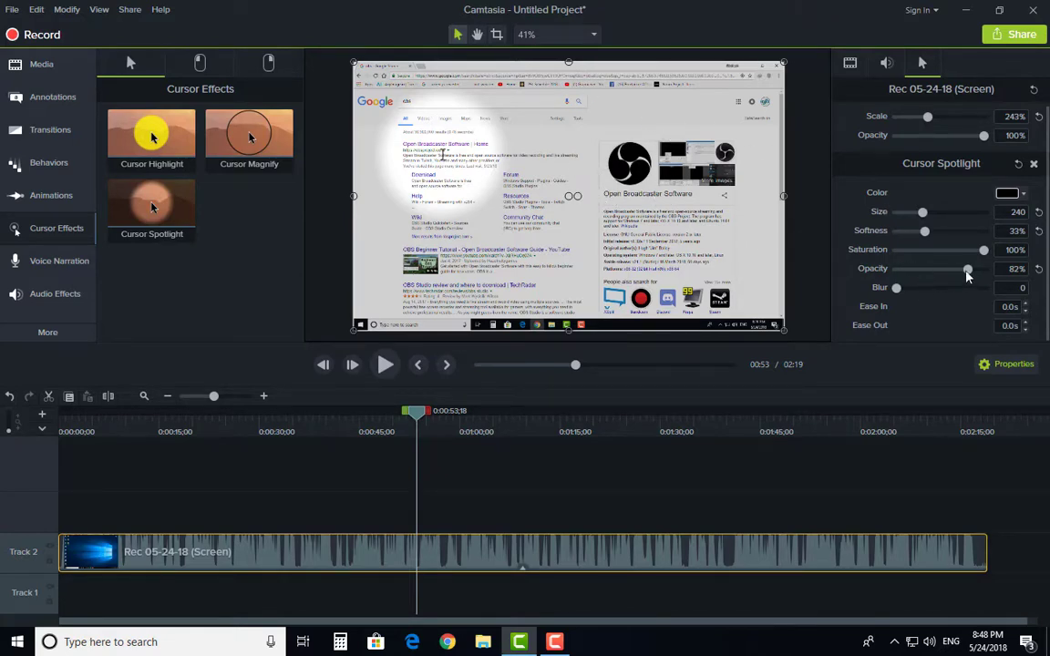
drag(967, 275, 898, 274)
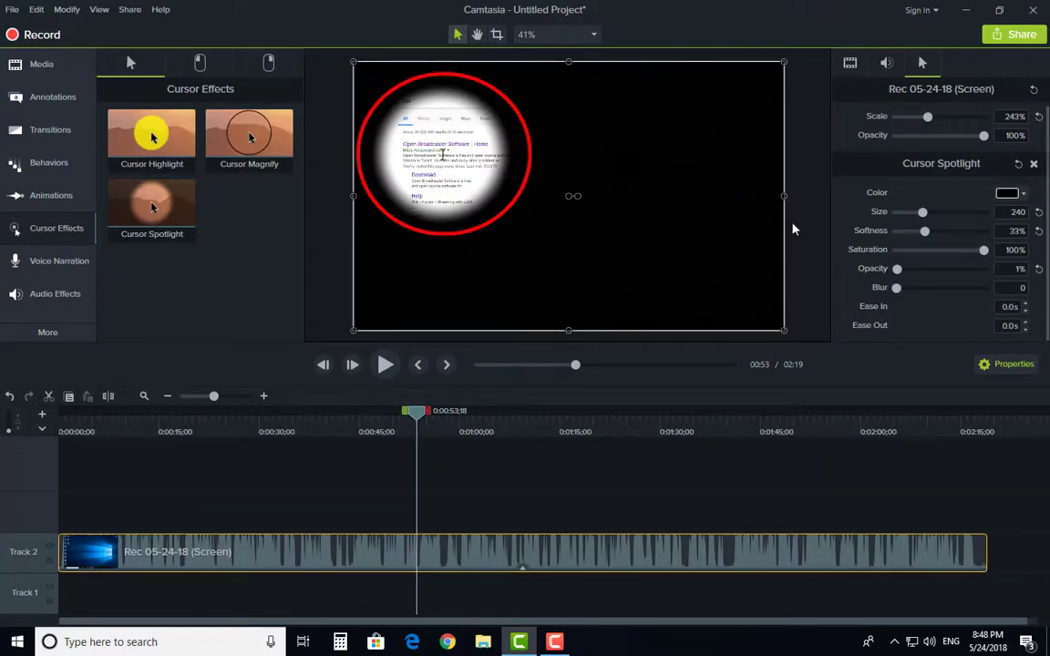
drag(897, 274, 915, 278)
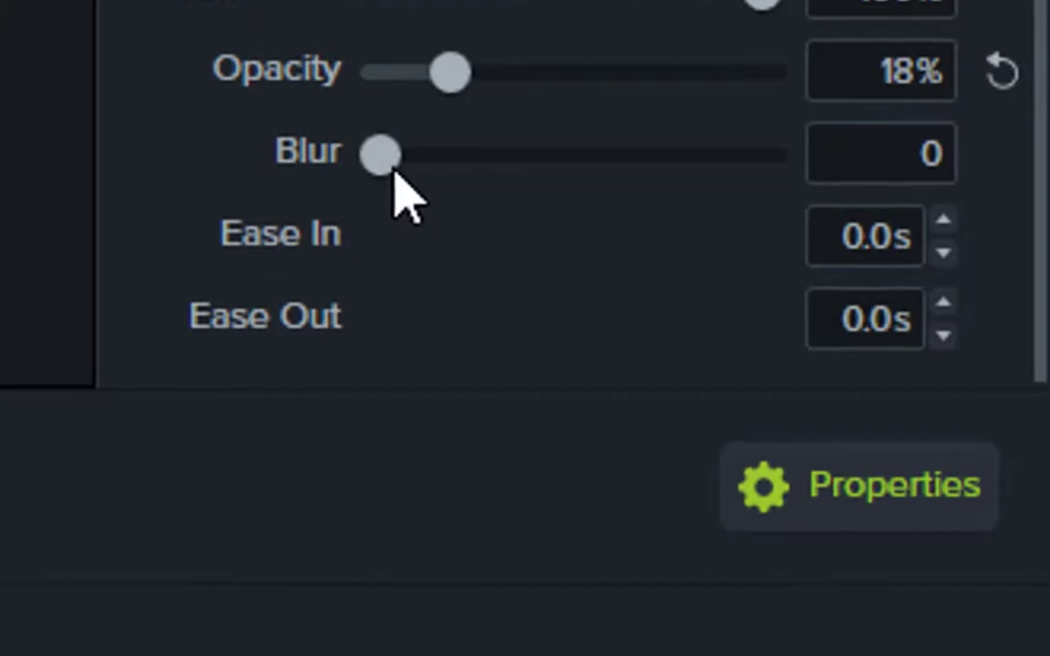
drag(391, 164, 861, 214)
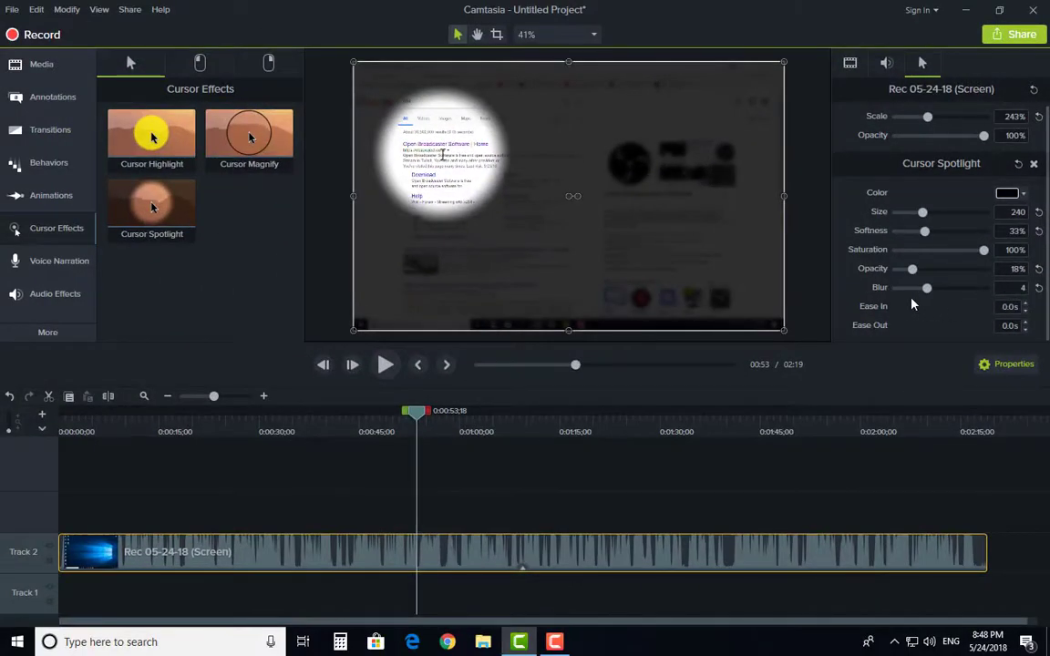
drag(912, 305, 869, 305)
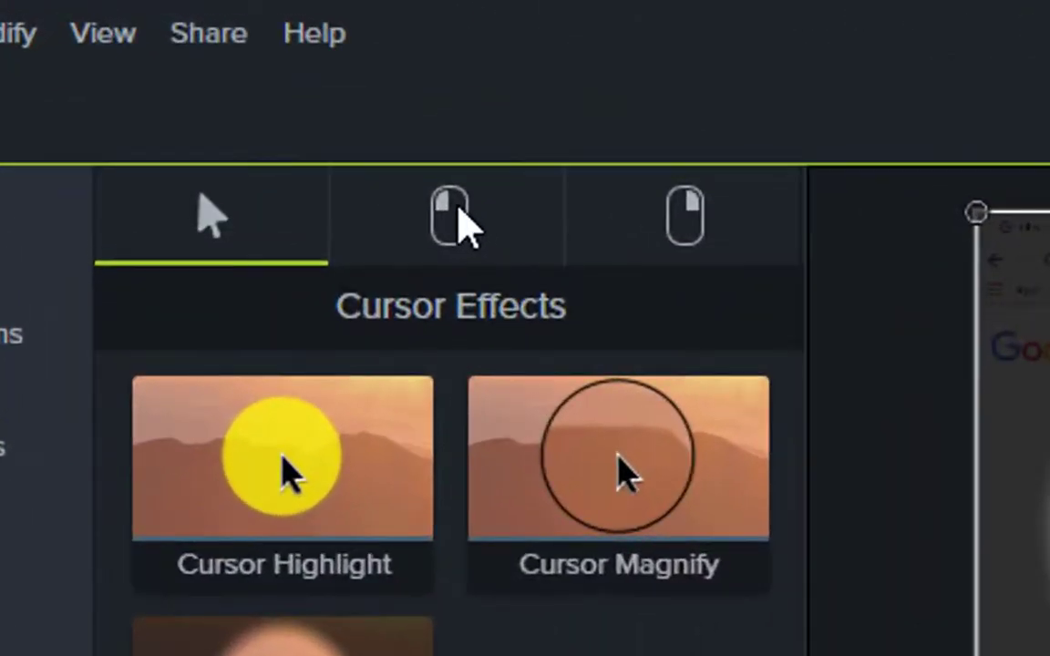
Step: Browse the left-click and right-click cursor effects, and undo the Left Click Ripple's size and duration changes
click(467, 228)
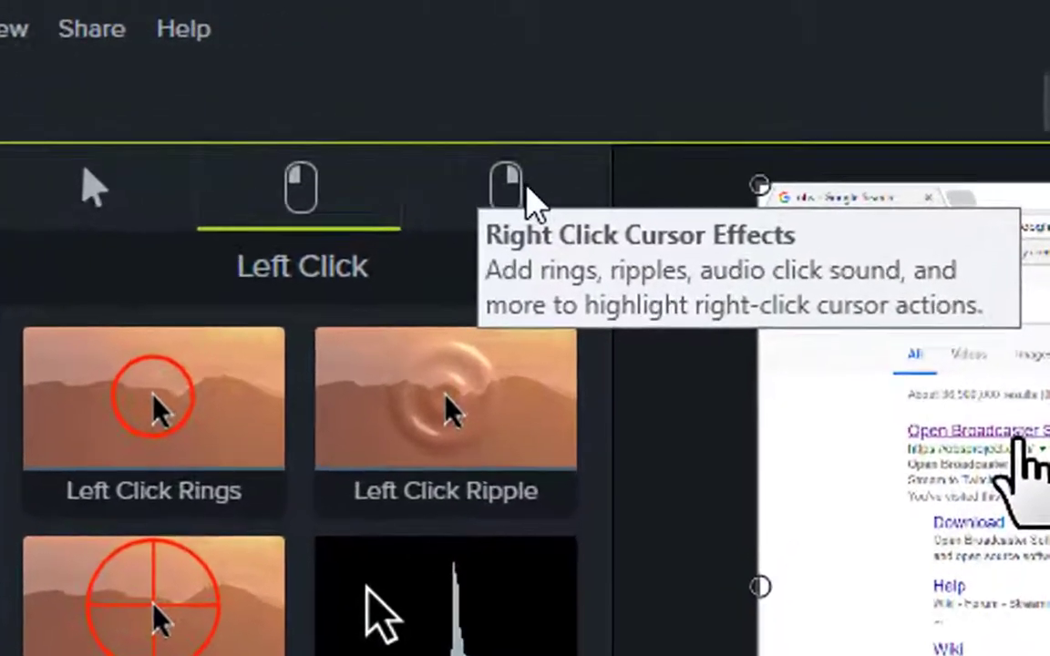
click(629, 148)
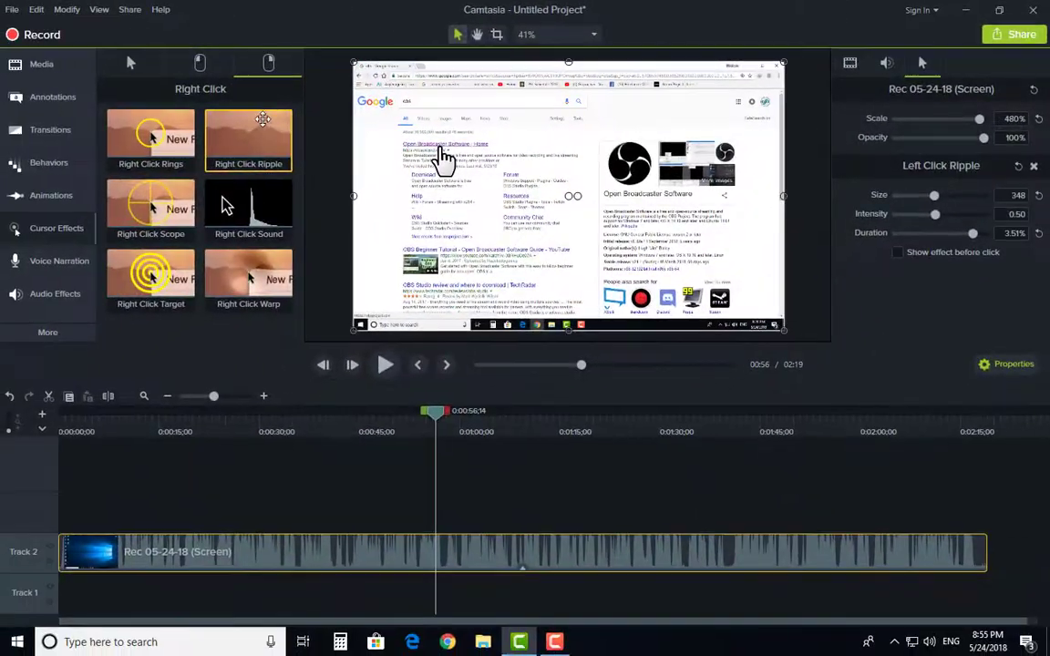
key(ctrl+z)
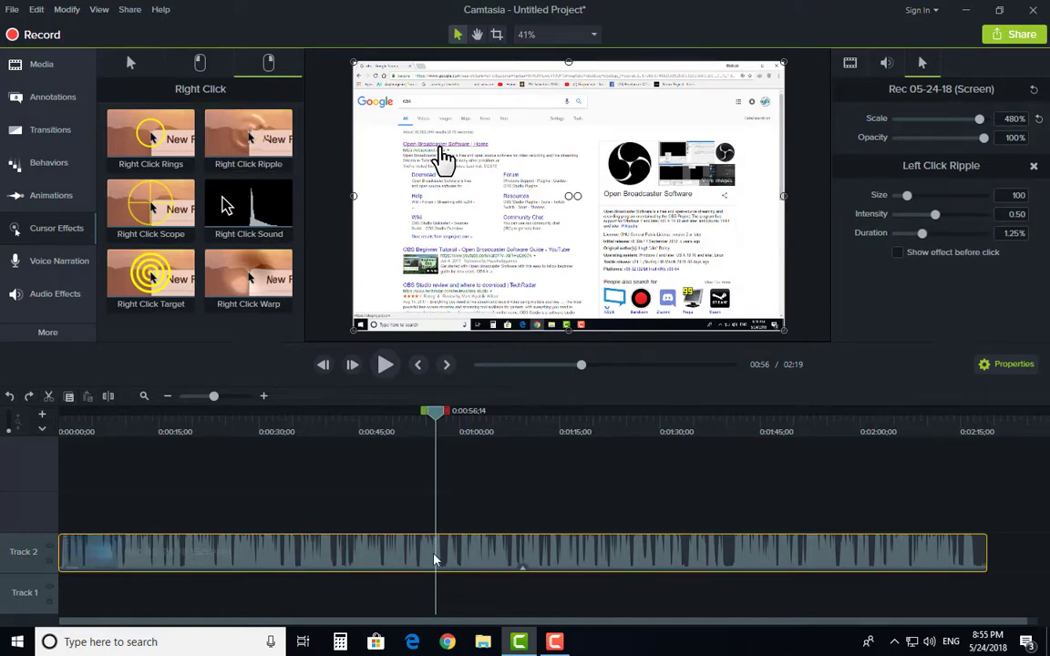
drag(602, 476, 515, 551)
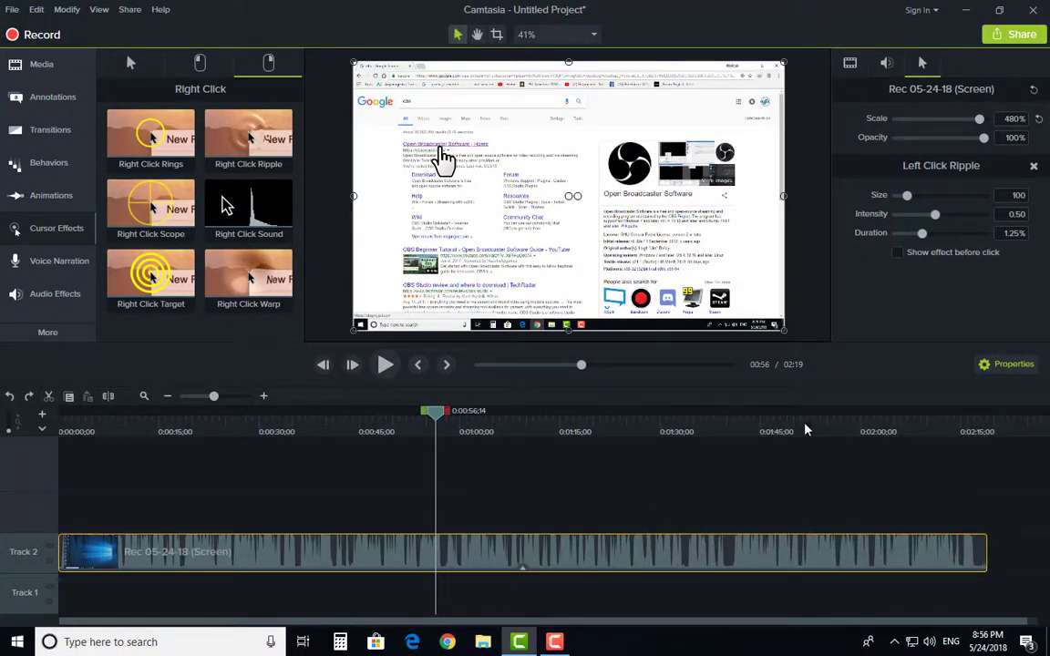
click(941, 526)
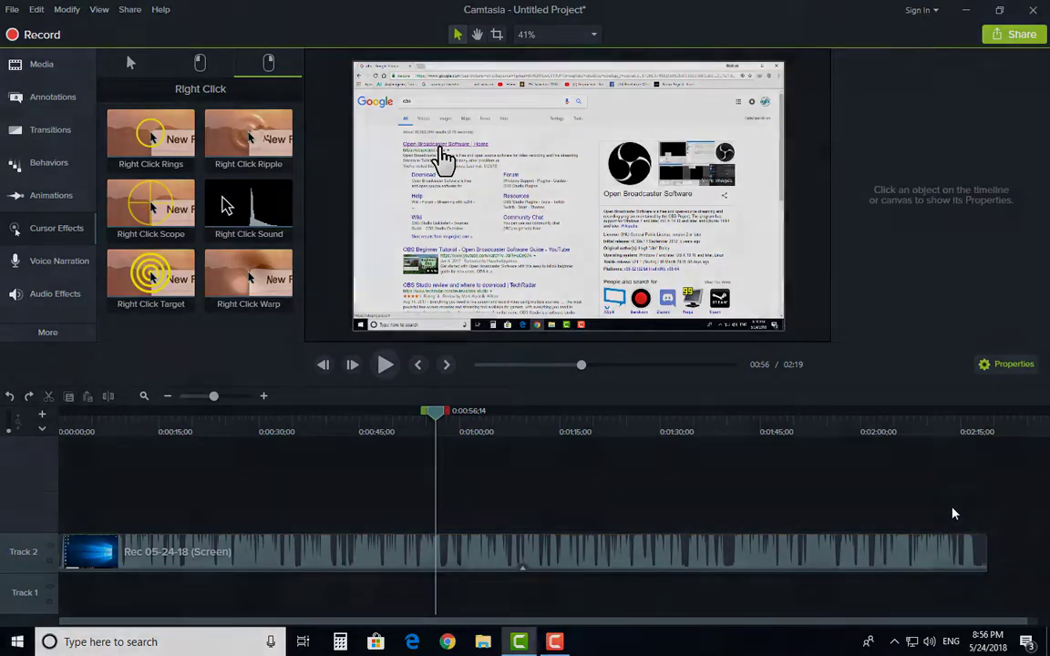